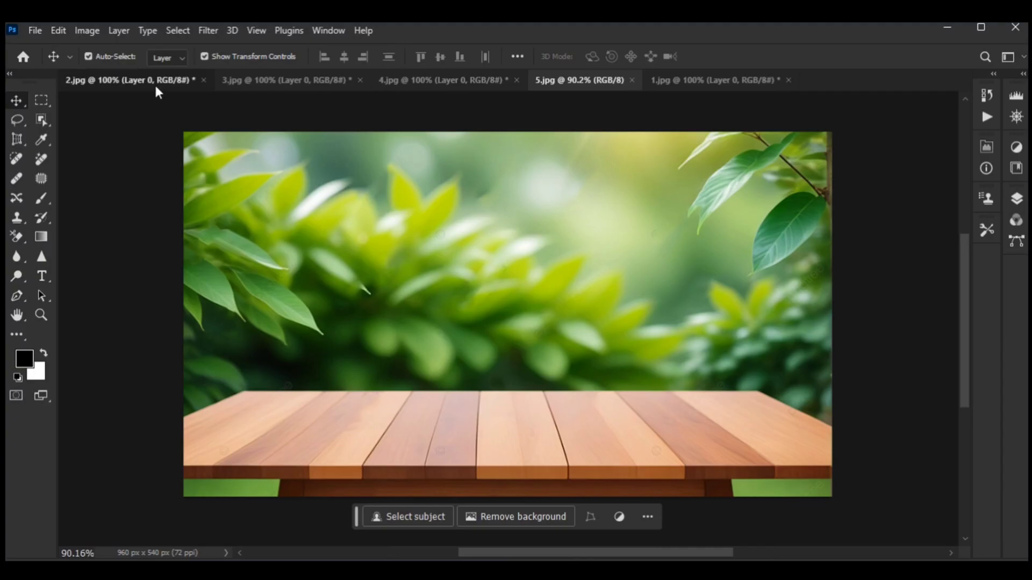
Bring the orange from 2.jpg into the 5.jpg scene and scale it down to sit centred on the wooden table
drag(502, 279, 526, 185)
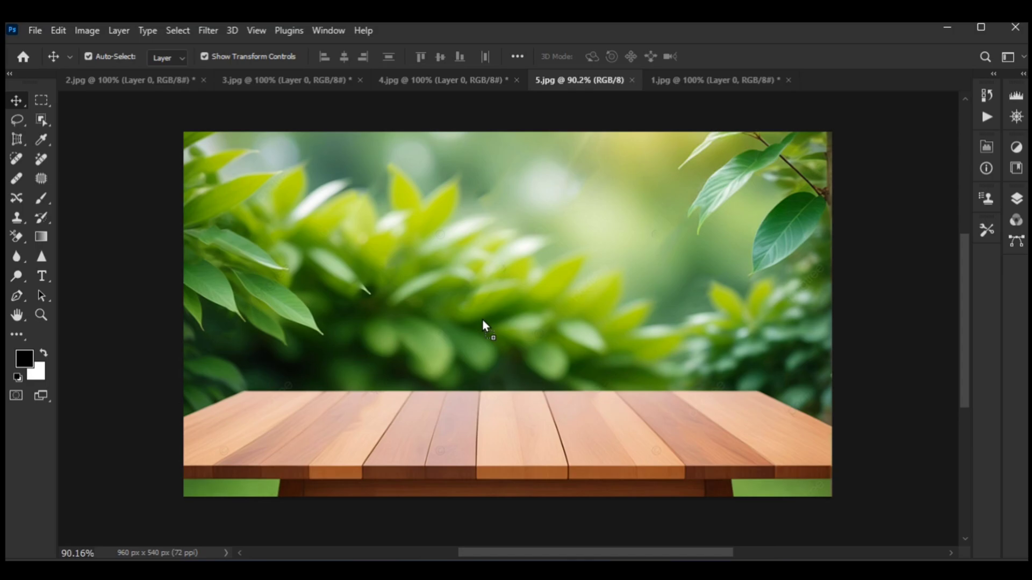
drag(482, 320, 481, 318)
key(ctrl+t)
drag(675, 127, 573, 258)
drag(431, 359, 520, 282)
key(Return)
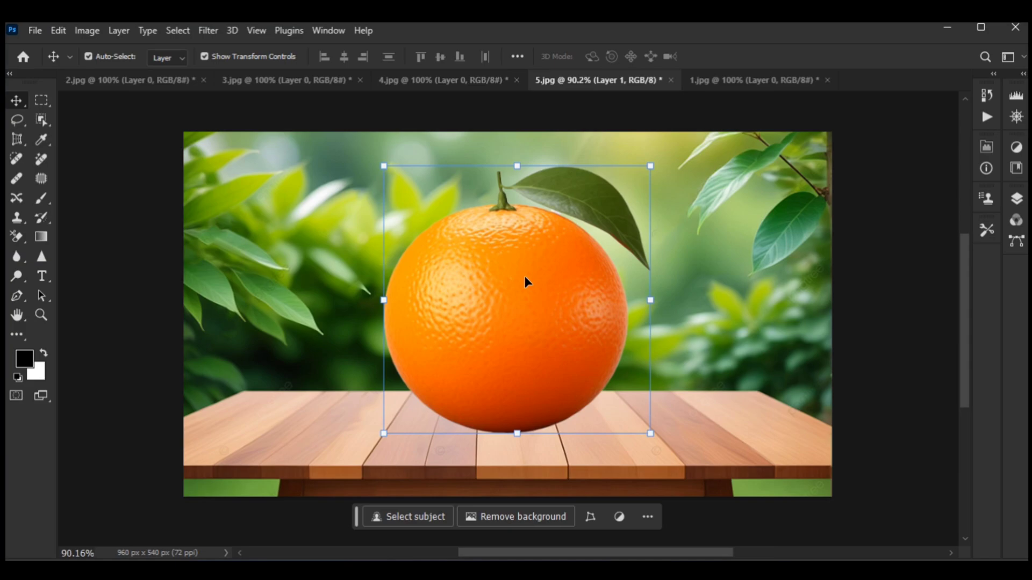
Duplicate the orange's Layer 1, desaturate the copy and hide the original layer
click(1015, 200)
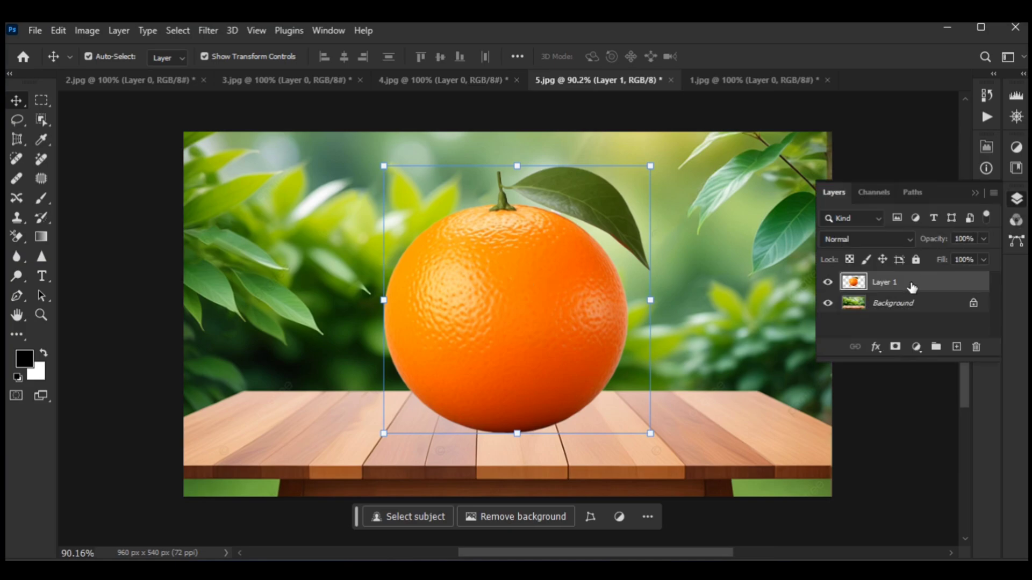
drag(912, 287, 959, 351)
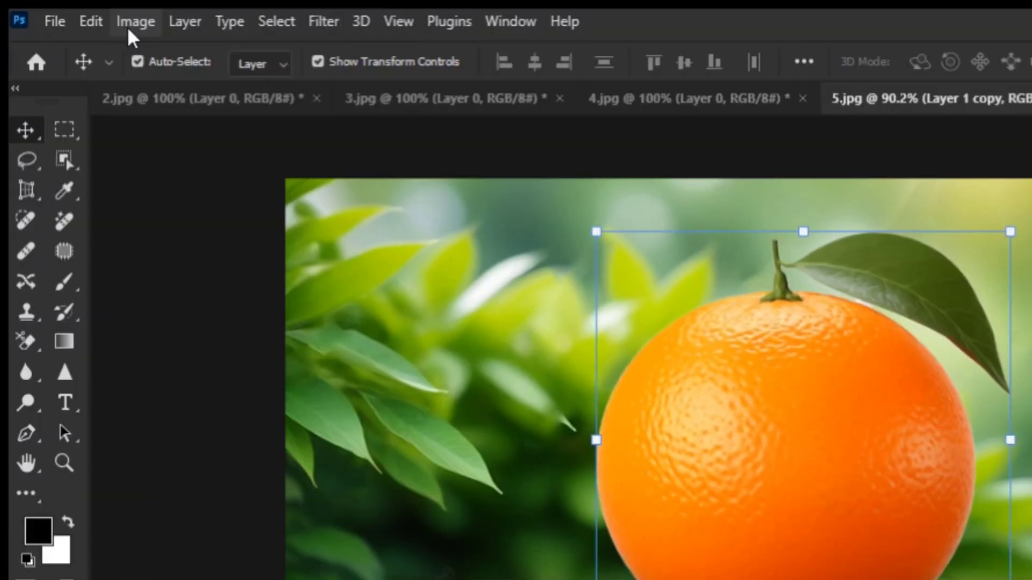
click(84, 31)
mouse_move(147, 73)
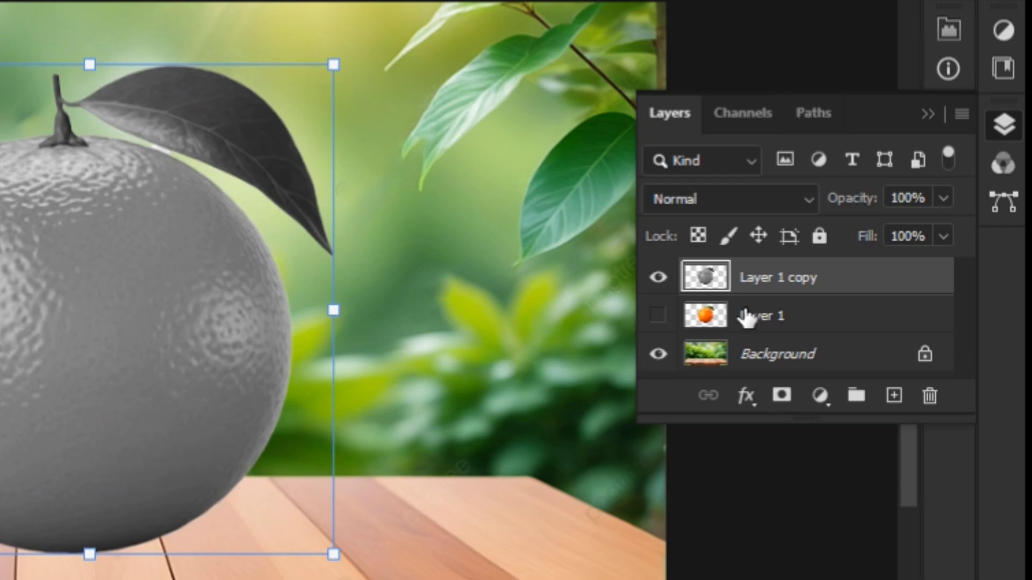
Set Layer 1 copy to Screen blending and clip a Levels adjustment to it with input levels 34, 0.69 and 242
click(721, 189)
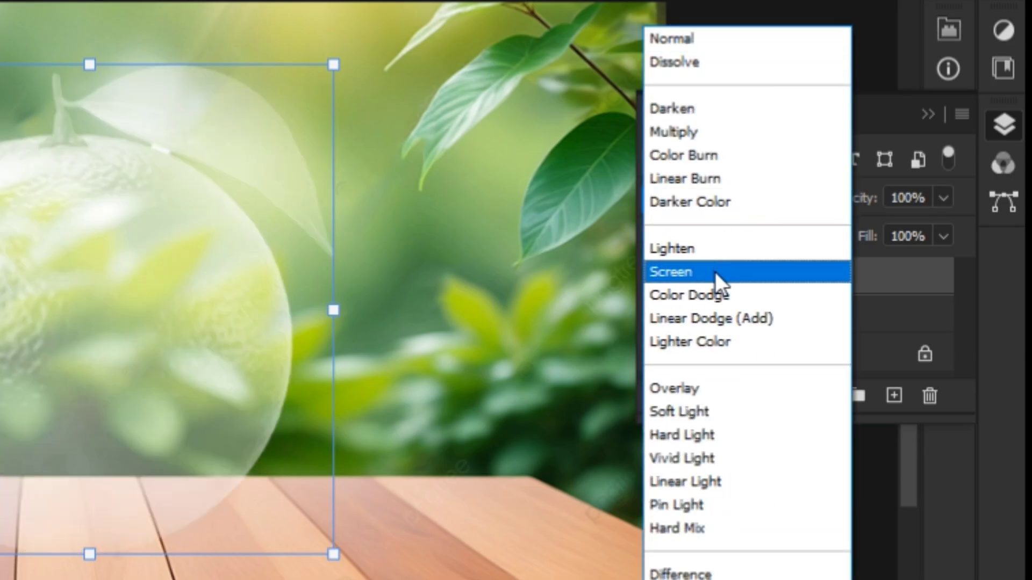
click(715, 272)
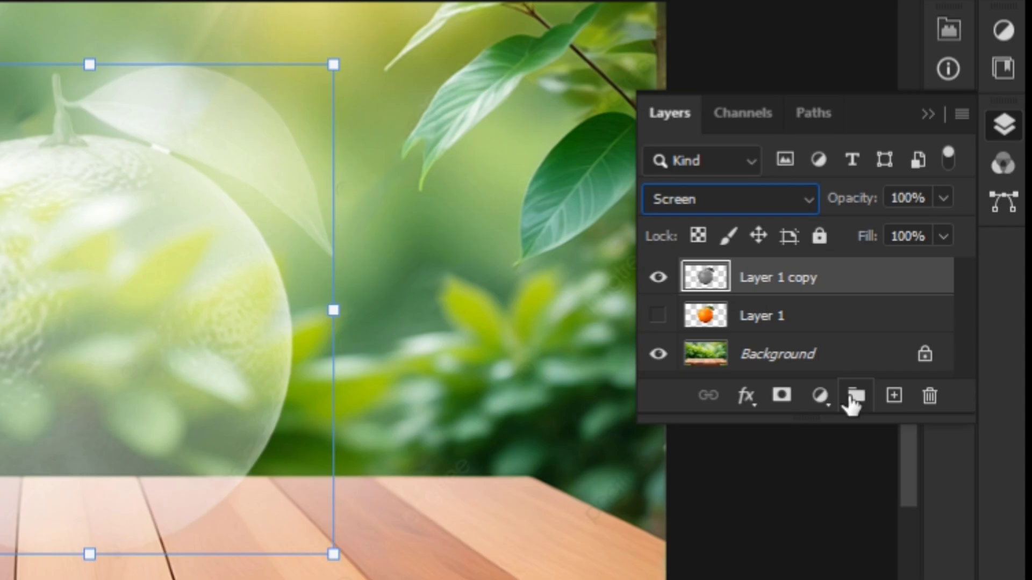
click(819, 396)
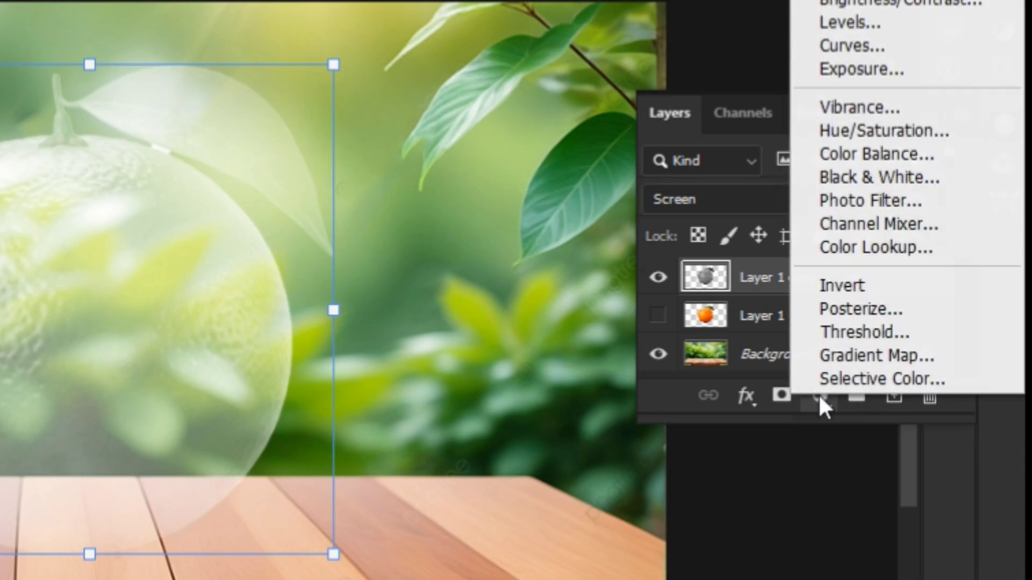
click(841, 27)
drag(885, 305, 872, 305)
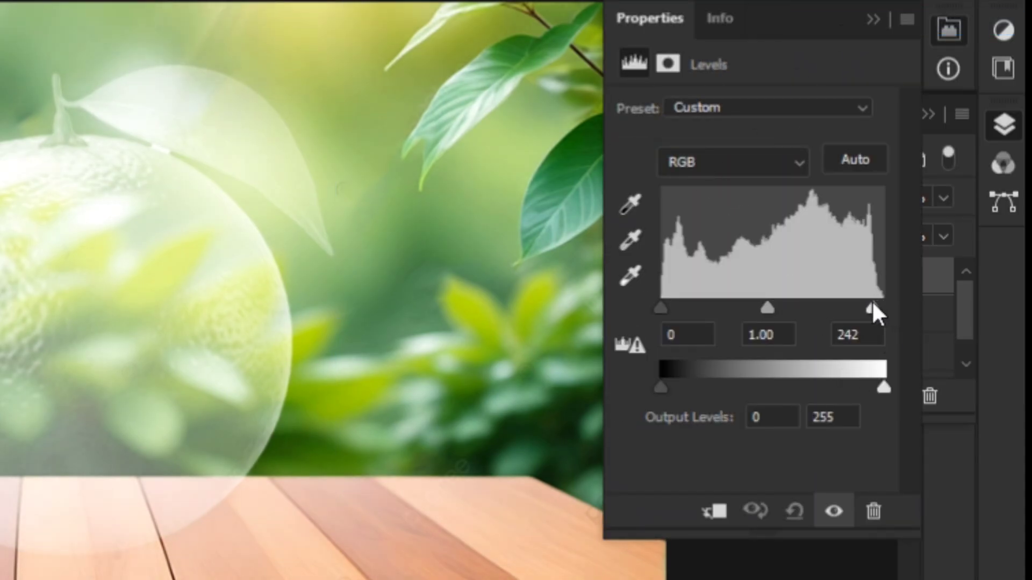
click(707, 520)
drag(661, 308, 689, 308)
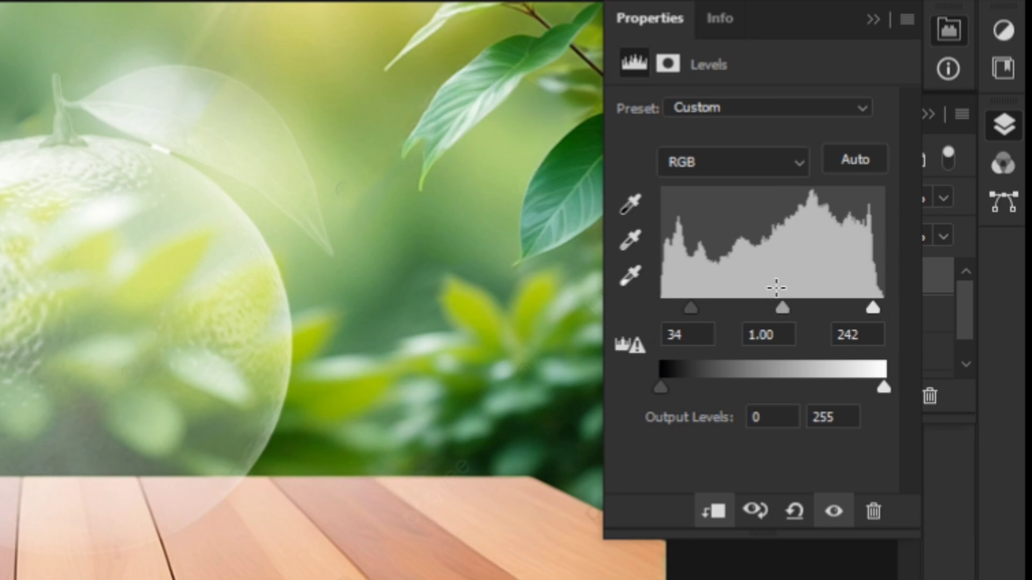
drag(782, 307, 803, 316)
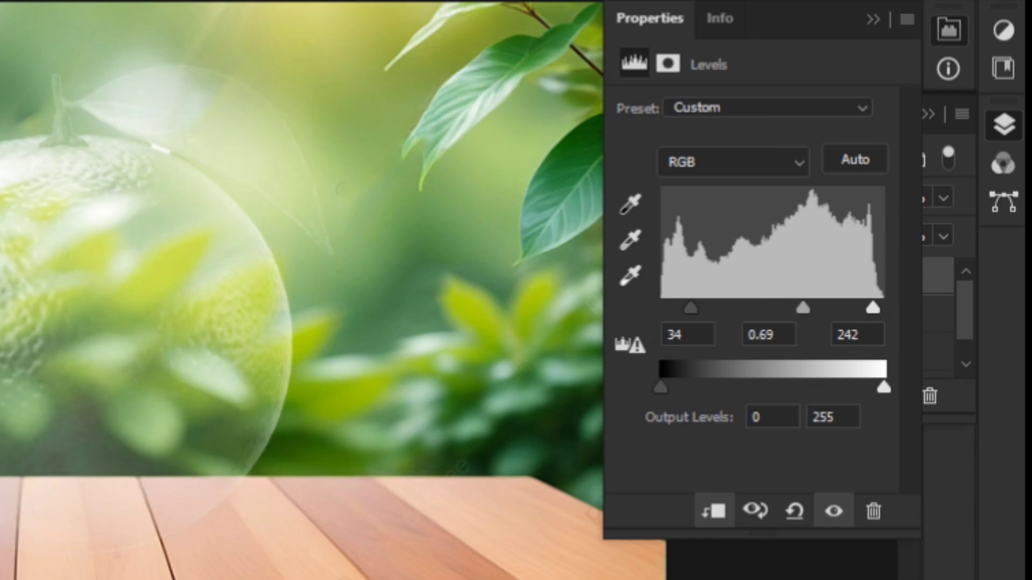
click(870, 21)
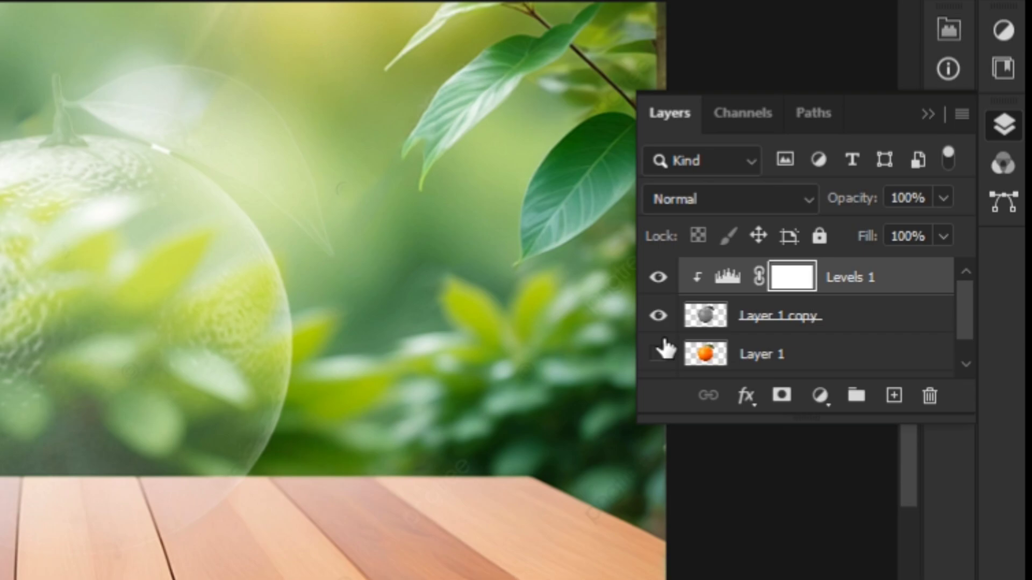
Show the original orange Layer 1 again and add a layer mask to Layer 1 copy
click(657, 354)
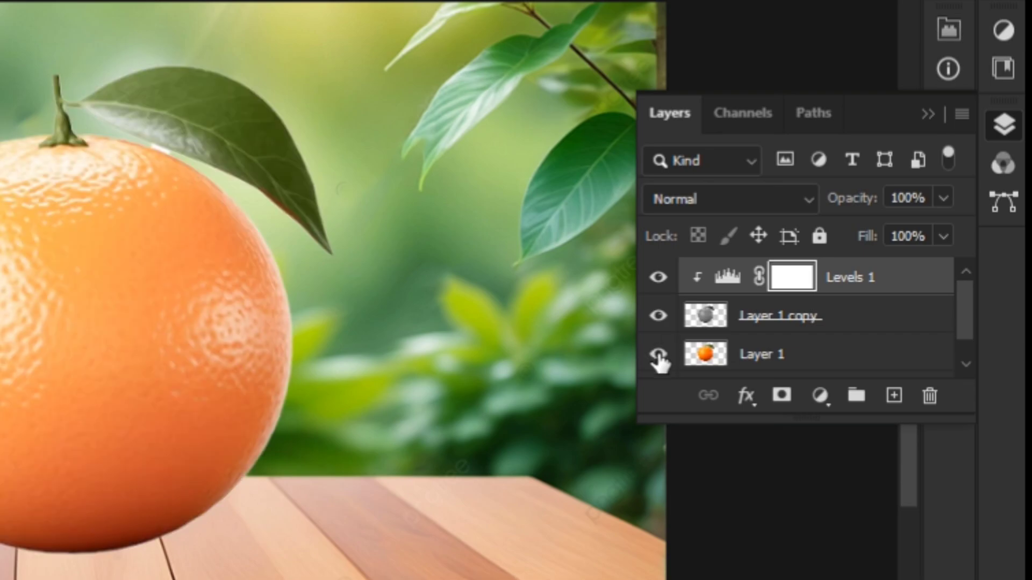
click(709, 318)
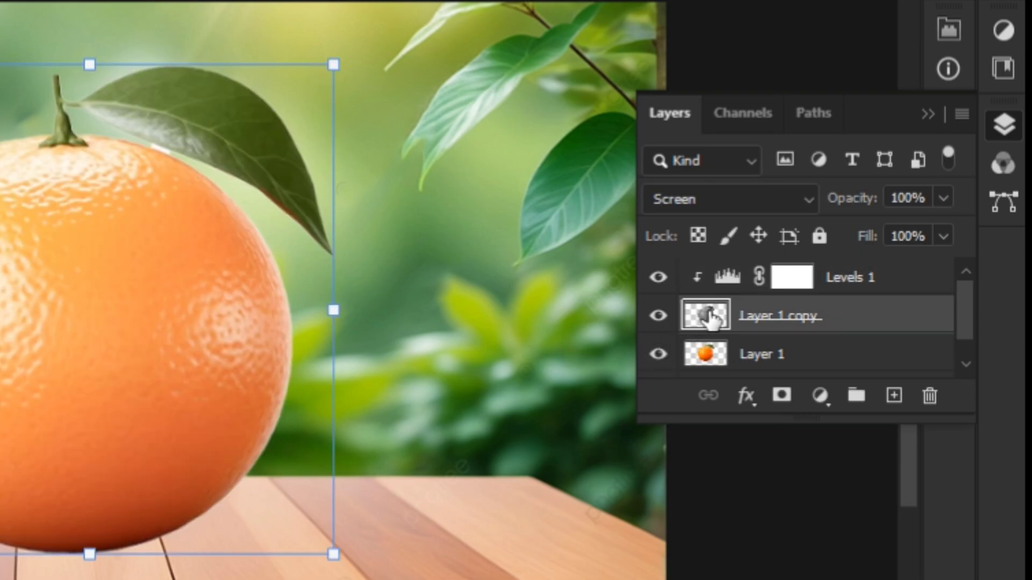
click(783, 396)
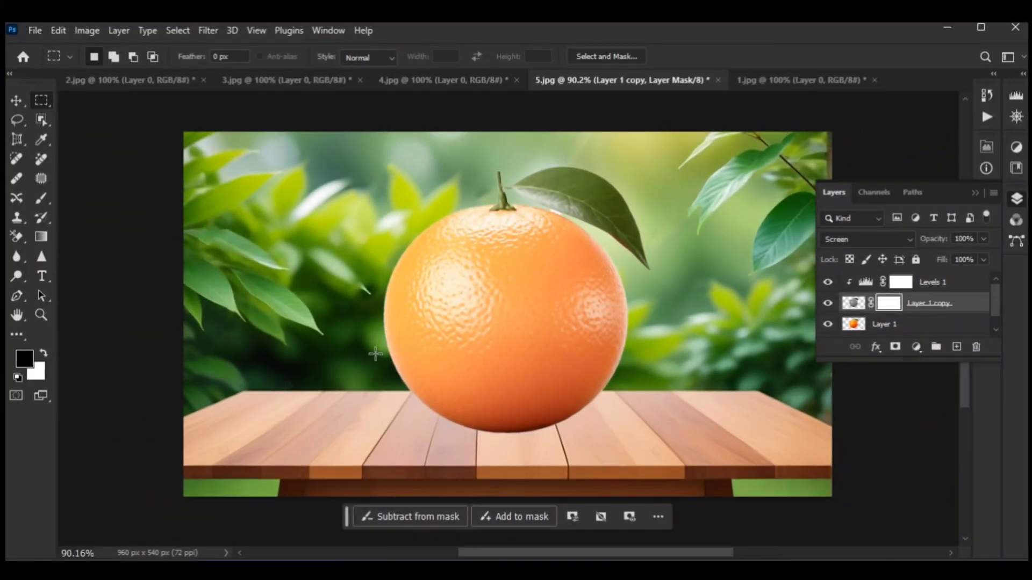
Select the lower part of the orange and paint it black on Layer 1 copy's mask at 100% opacity and flow
drag(384, 354, 625, 452)
click(40, 198)
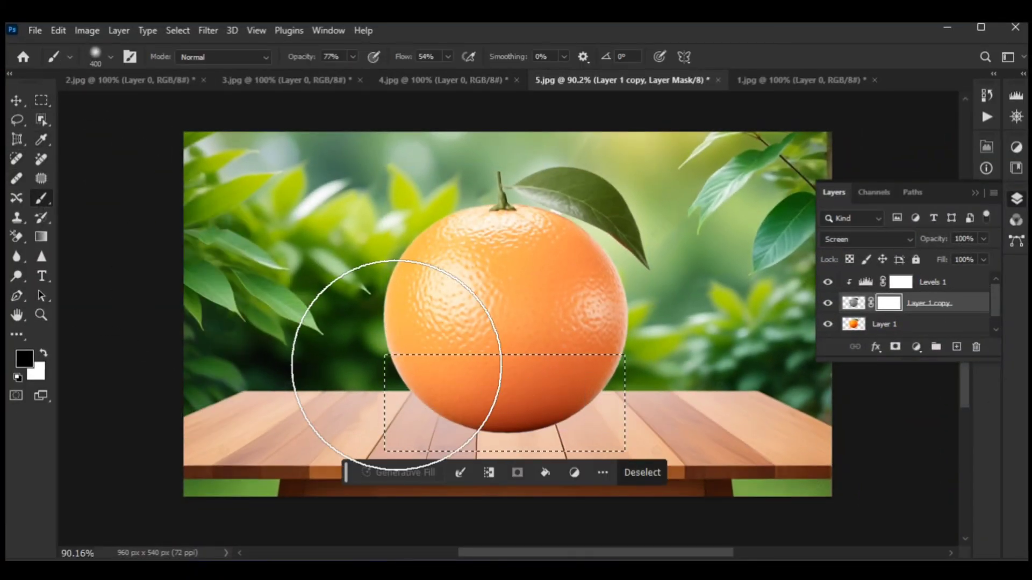
click(448, 57)
drag(449, 74, 487, 75)
click(352, 57)
drag(353, 73, 378, 81)
drag(441, 413, 322, 385)
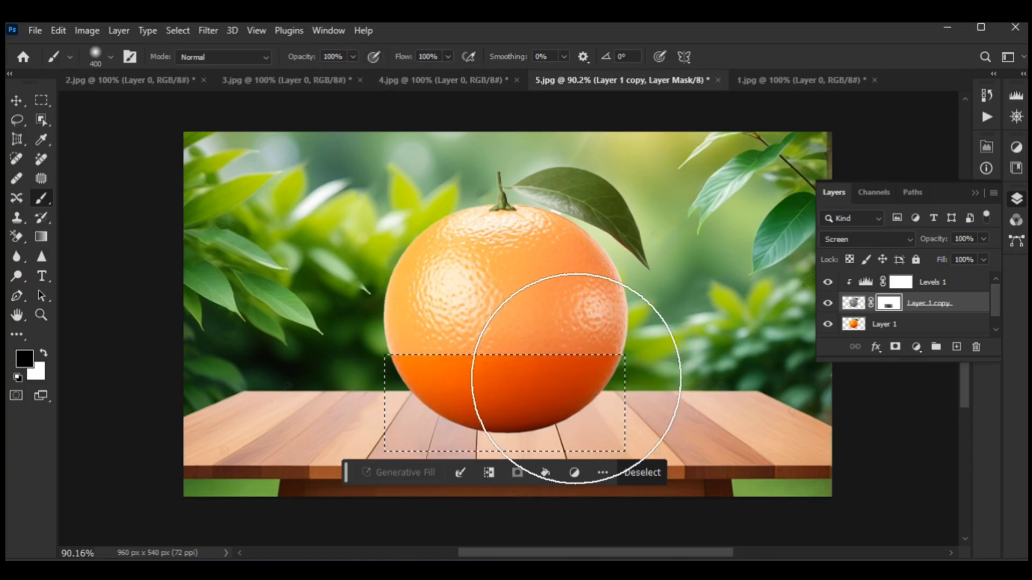
Mask out the upper part of the orange on Layer 1 using a rectangular selection and an inverted layer mask
click(876, 327)
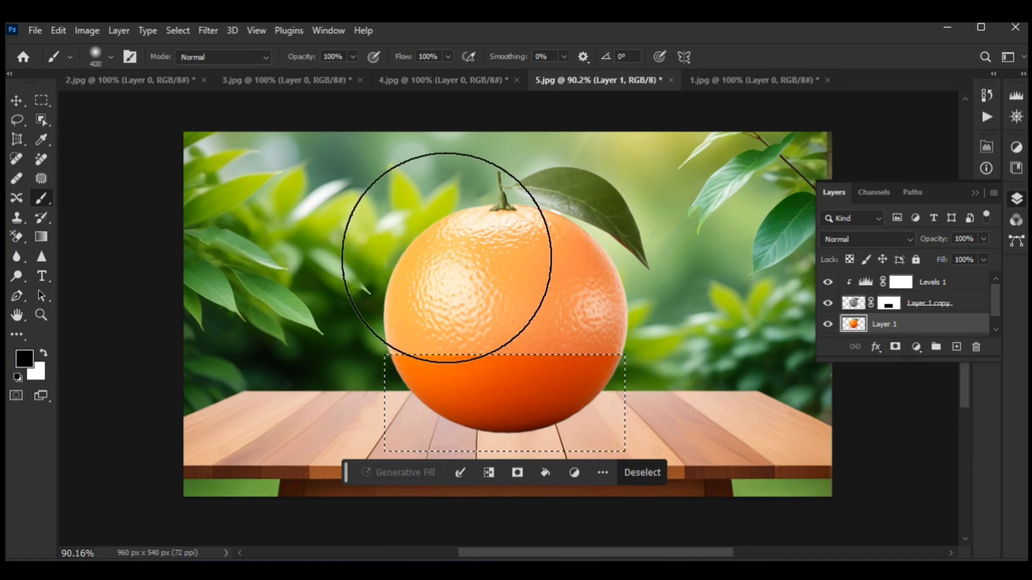
click(647, 469)
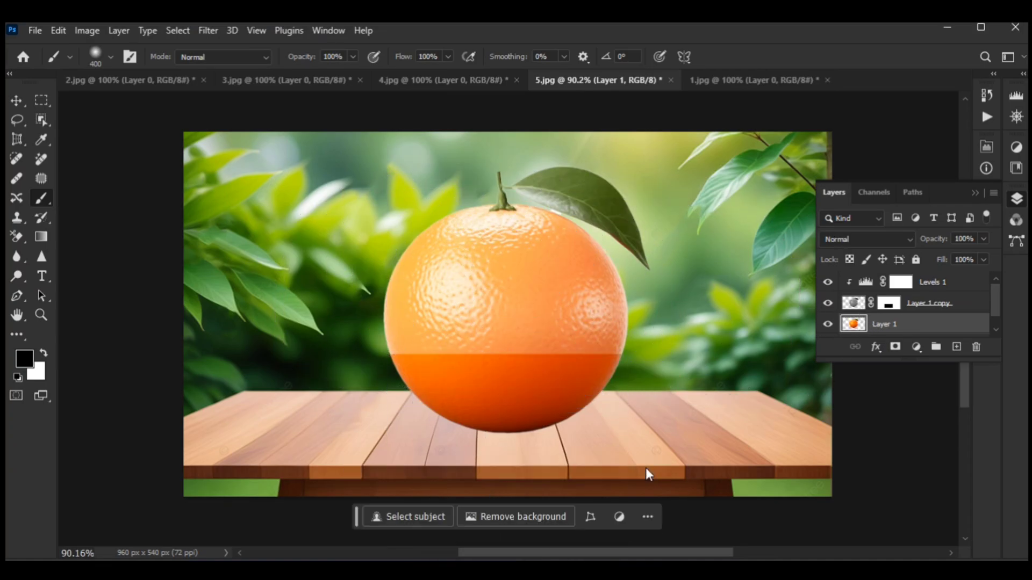
click(41, 100)
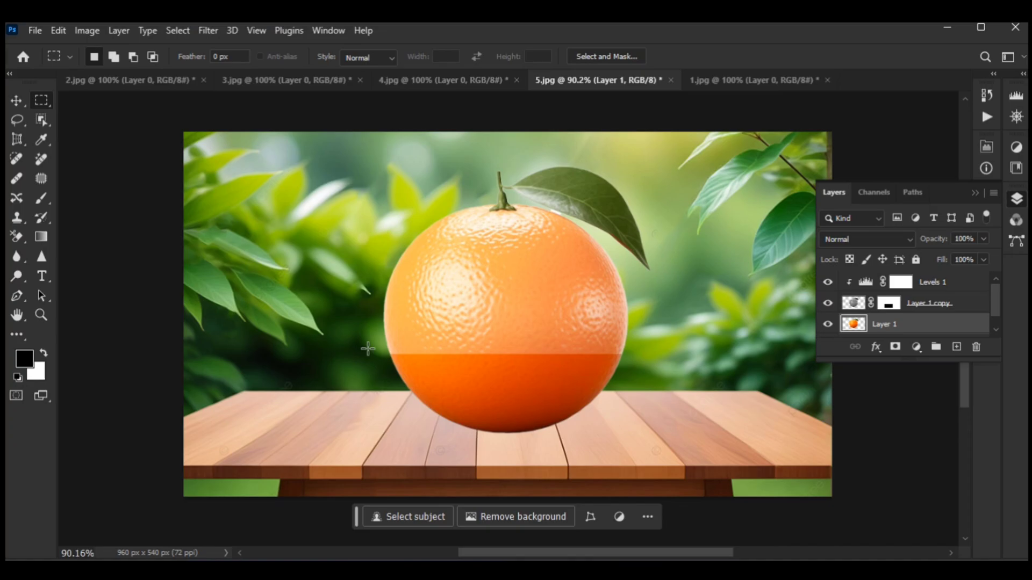
drag(378, 354, 678, 157)
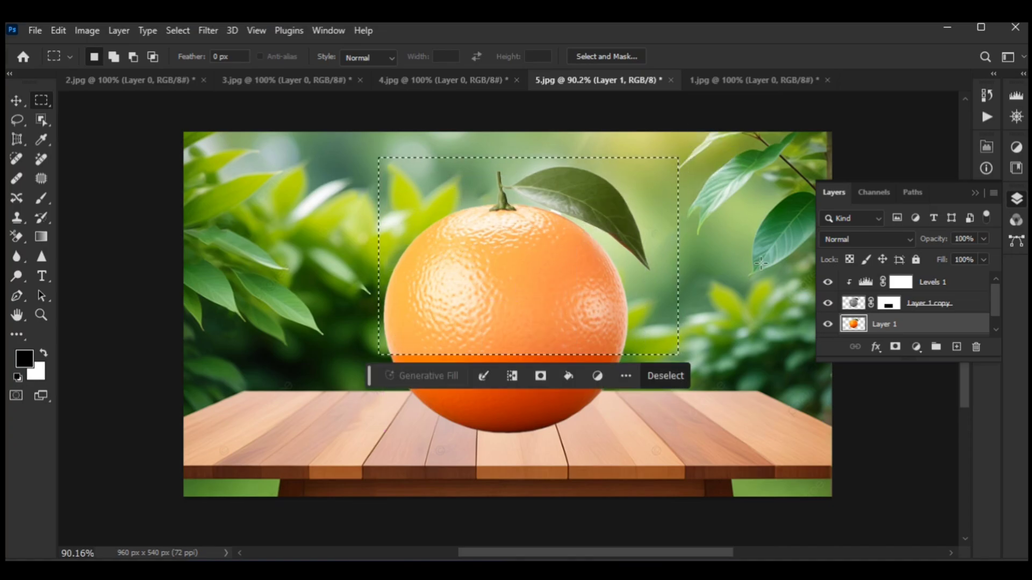
click(895, 346)
key(ctrl+i)
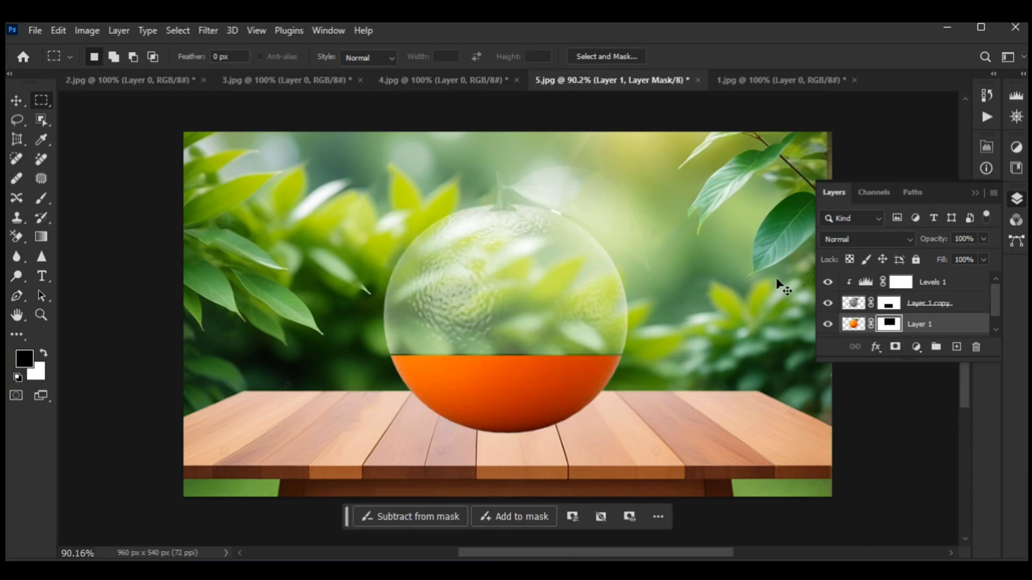
key(ctrl+d)
Paint white on Layer 1's mask with a 100 px brush to bring back the orange's leaf
key(b)
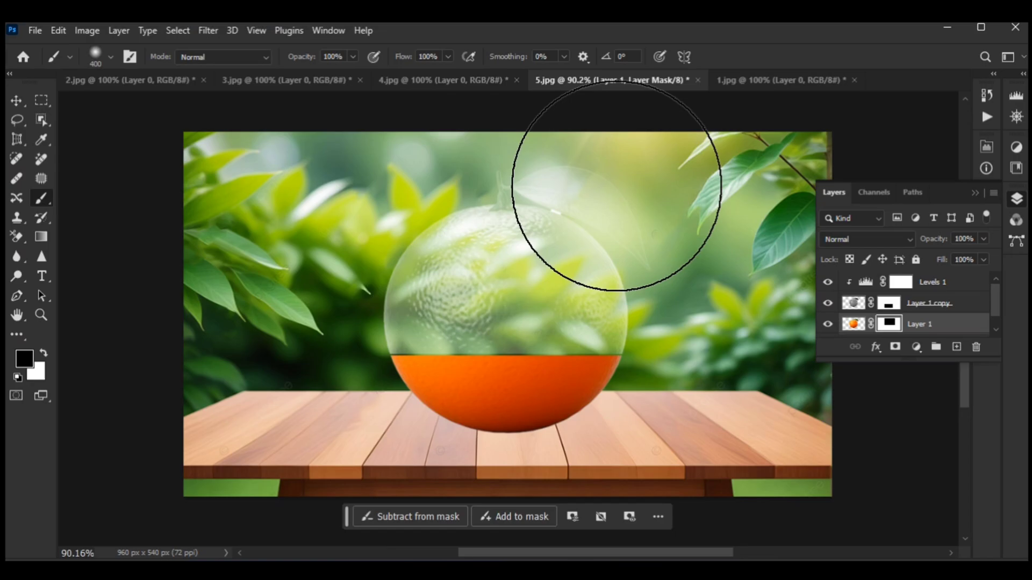
key(bracketleft)
key(bracketleft)
key(bracketleft)
key(bracketleft)
key(bracketleft)
key(bracketleft)
key(bracketleft)
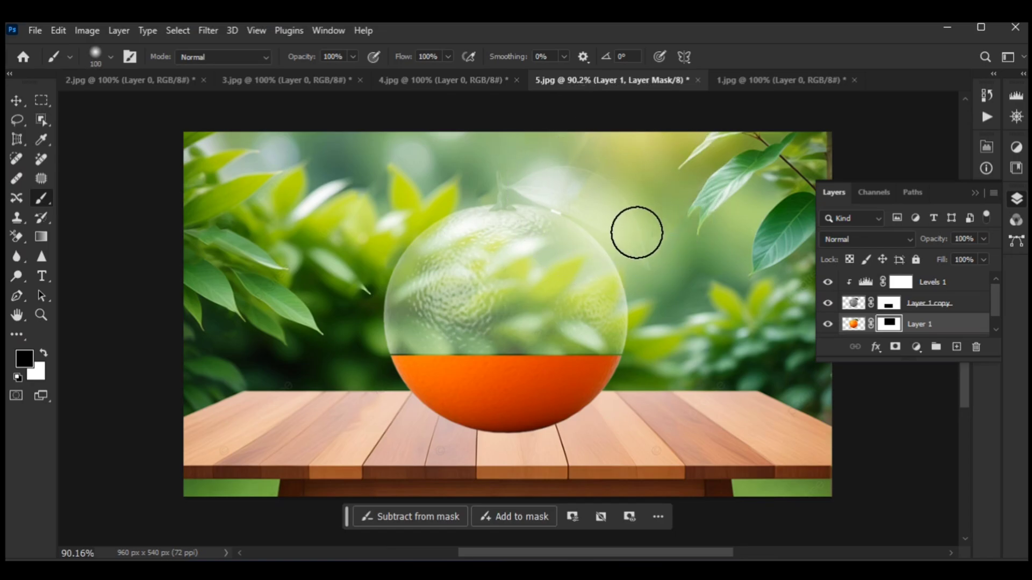
key(x)
mouse_move(636, 230)
mouse_down()
mouse_move(616, 180)
mouse_move(474, 160)
mouse_move(569, 177)
mouse_move(639, 222)
mouse_move(656, 251)
mouse_up()
scroll(656, 251, up, 3)
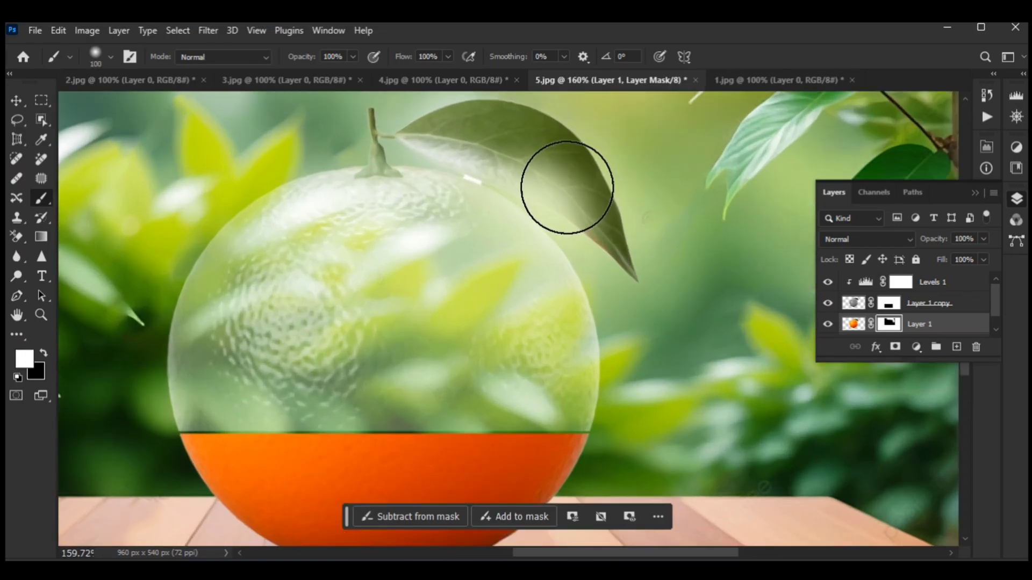
Refine Layer 1's mask around the leaf and stem with a small 10 px brush
key(bracketleft)
key(bracketleft)
key(bracketleft)
key(bracketleft)
key(bracketleft)
key(bracketleft)
drag(449, 148, 557, 176)
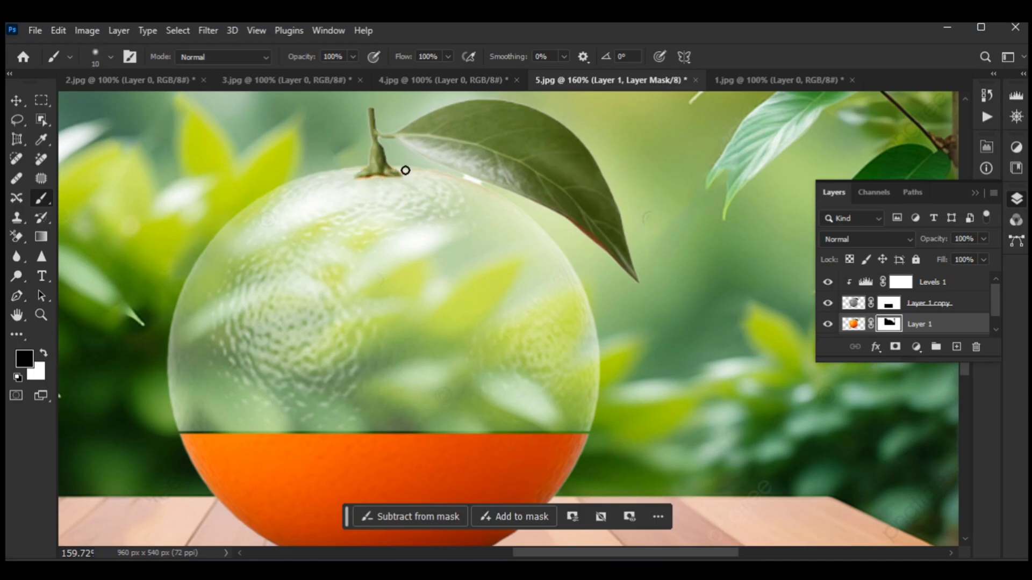
scroll(661, 185, down, 5)
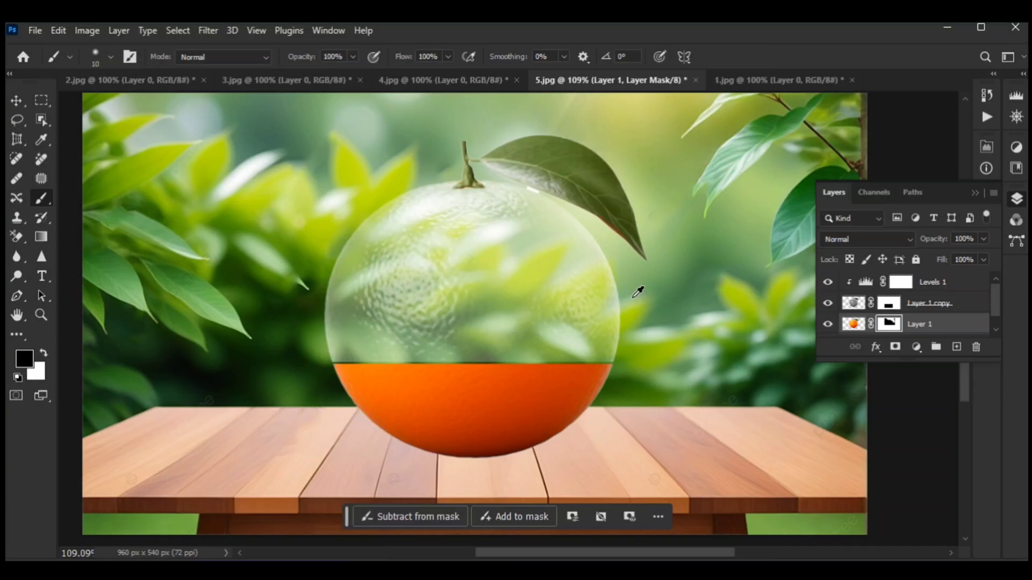
Bring the orange slice from 1.jpg into the 5.jpg scene and move its layer above Levels 1
click(18, 100)
click(290, 80)
click(764, 76)
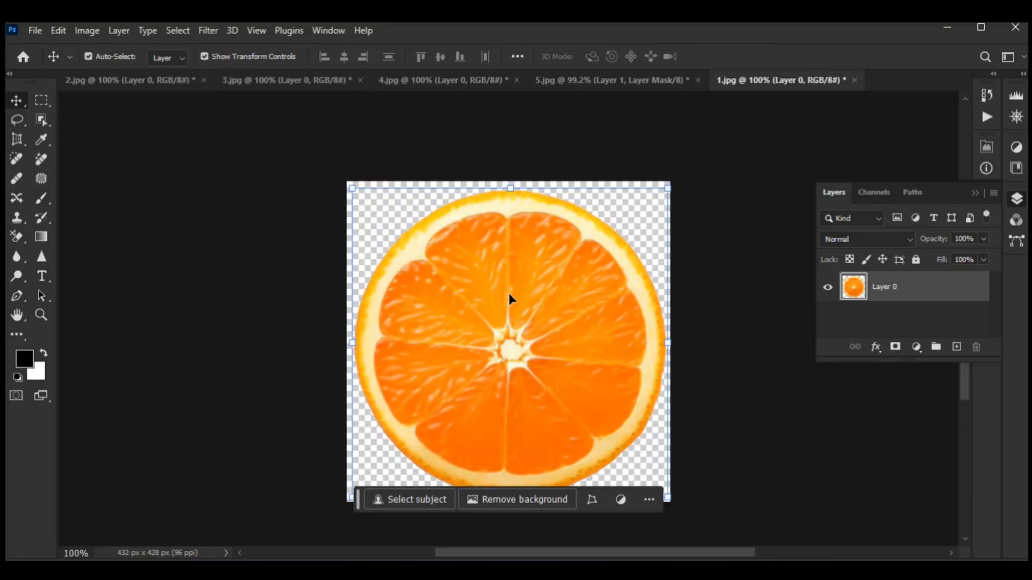
drag(509, 294, 586, 76)
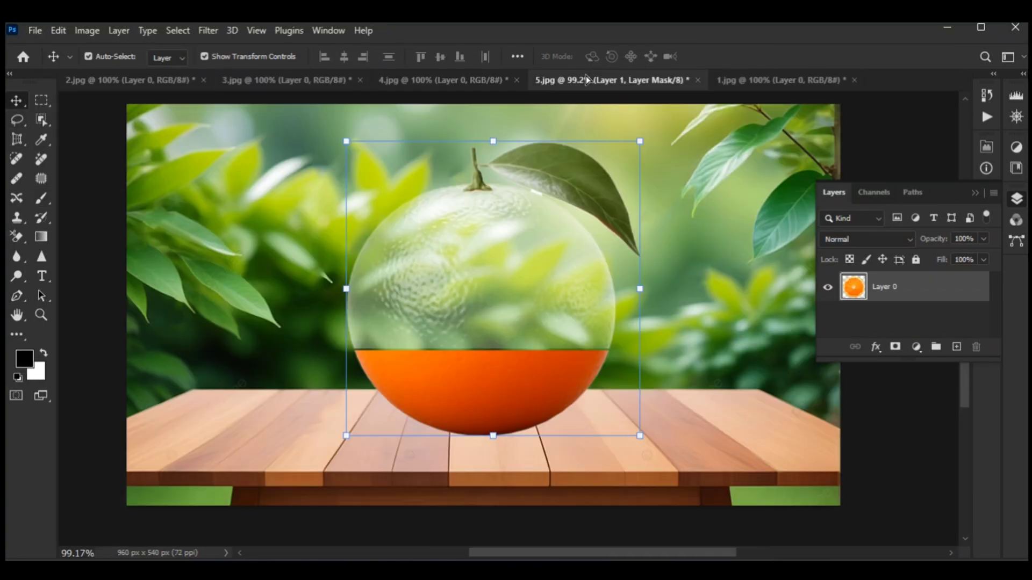
drag(500, 279, 470, 293)
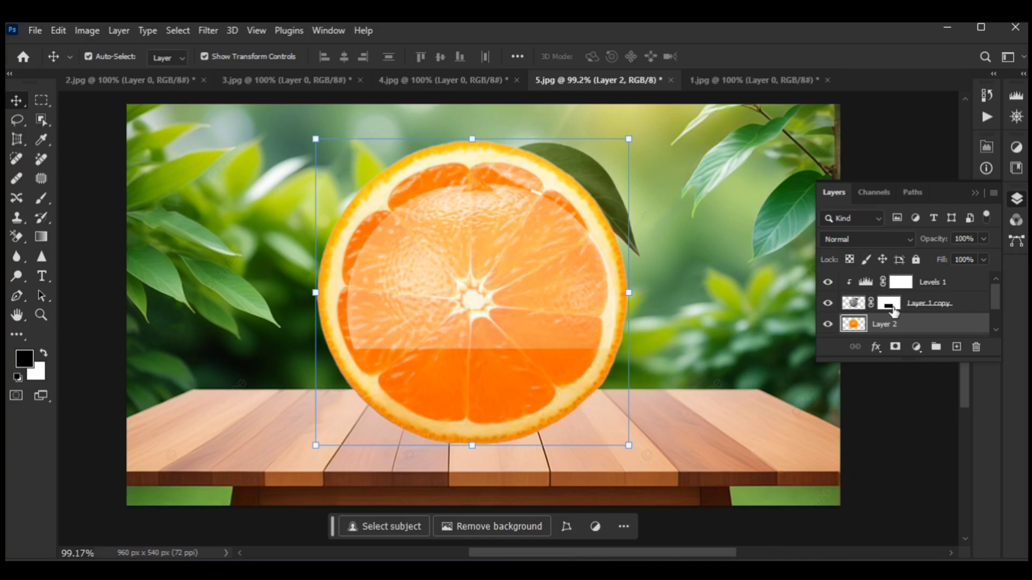
drag(892, 325, 898, 279)
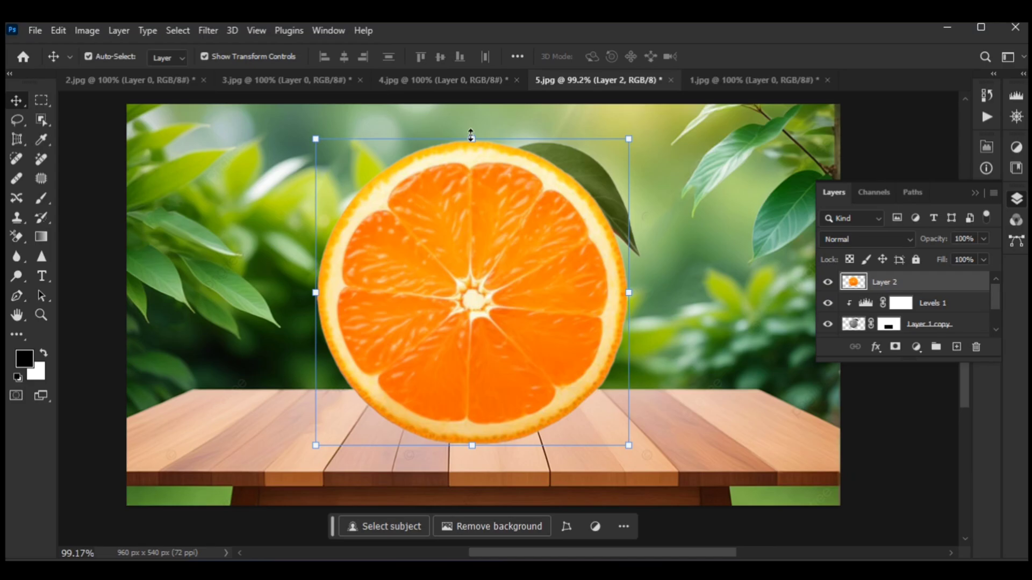
Flatten the slice to 11.38% height and narrow it to fit across the orange's cut edge
drag(471, 136, 484, 347)
drag(492, 365, 503, 354)
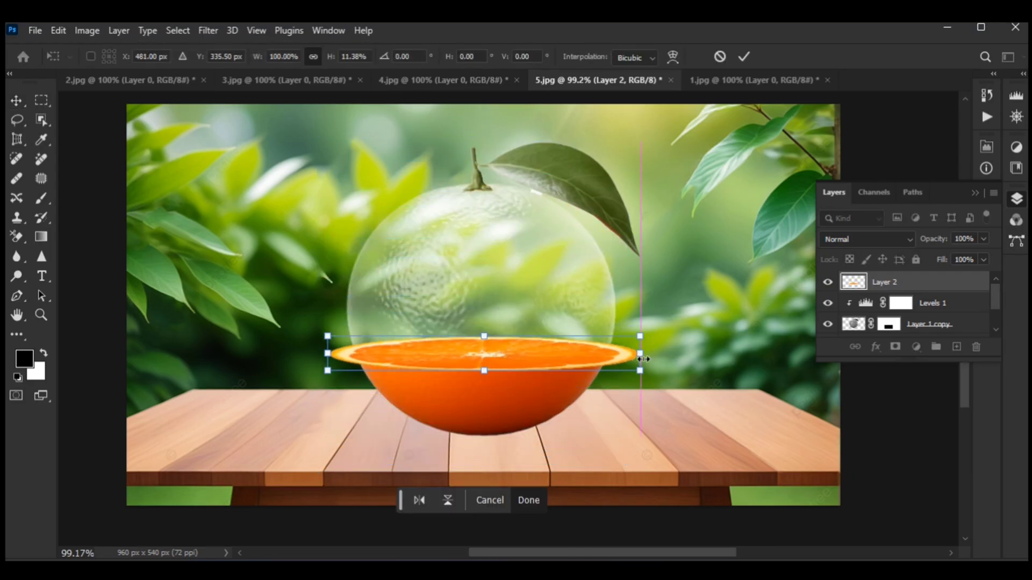
drag(644, 359, 610, 353)
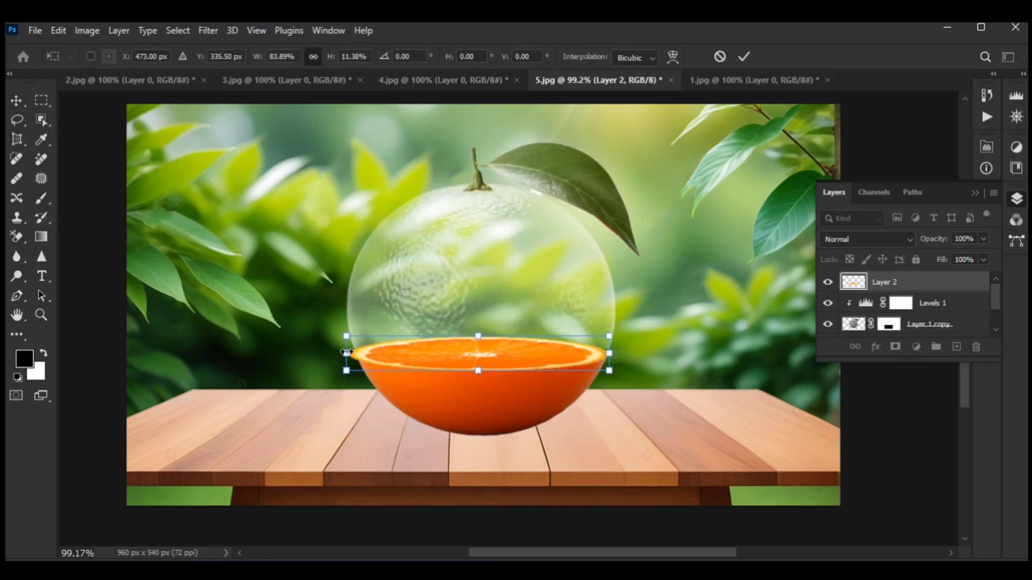
drag(346, 352, 348, 357)
key(Return)
Fine-tune the slice's position and width so it lines up with the rim of the lower orange half
click(636, 344)
click(520, 358)
key(Return)
drag(505, 357, 504, 361)
click(635, 350)
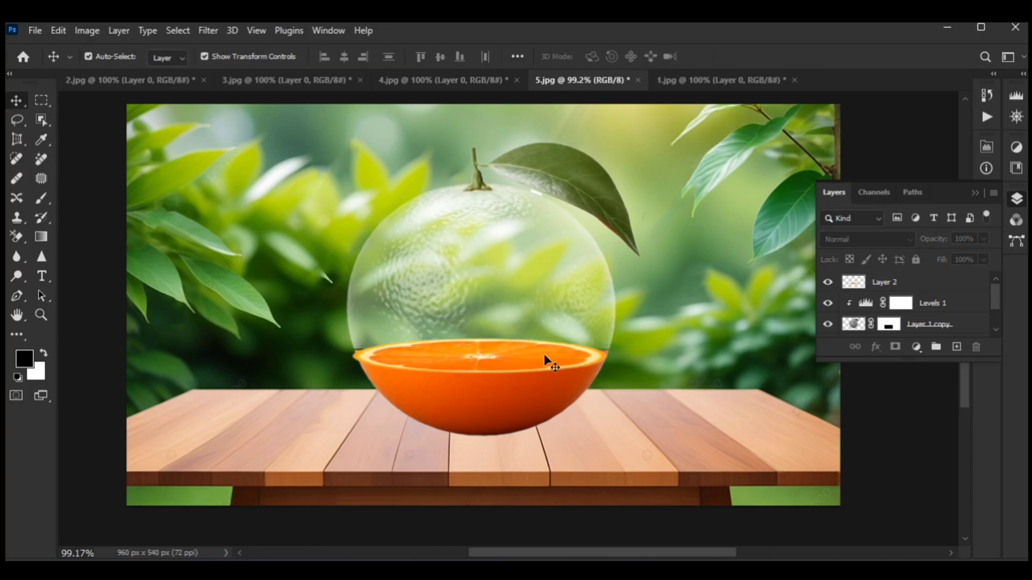
click(516, 355)
click(347, 360)
click(437, 366)
mouse_move(350, 358)
mouse_down()
mouse_move(359, 358)
mouse_move(349, 358)
mouse_up()
key(Return)
click(597, 323)
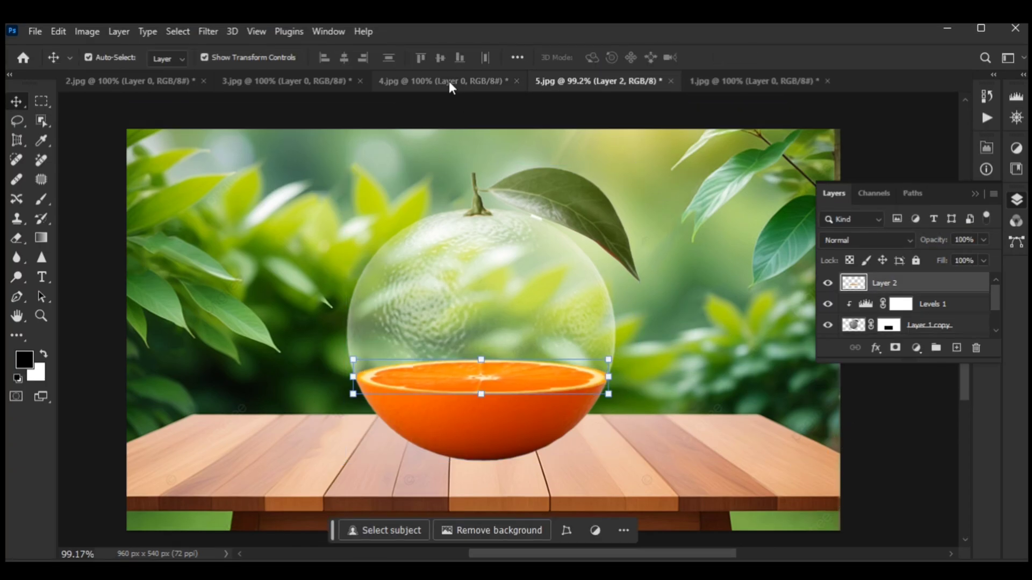
Bring the water from 4.jpg into the 5.jpg scene and enlarge it to span the full width of the glass orange
click(449, 81)
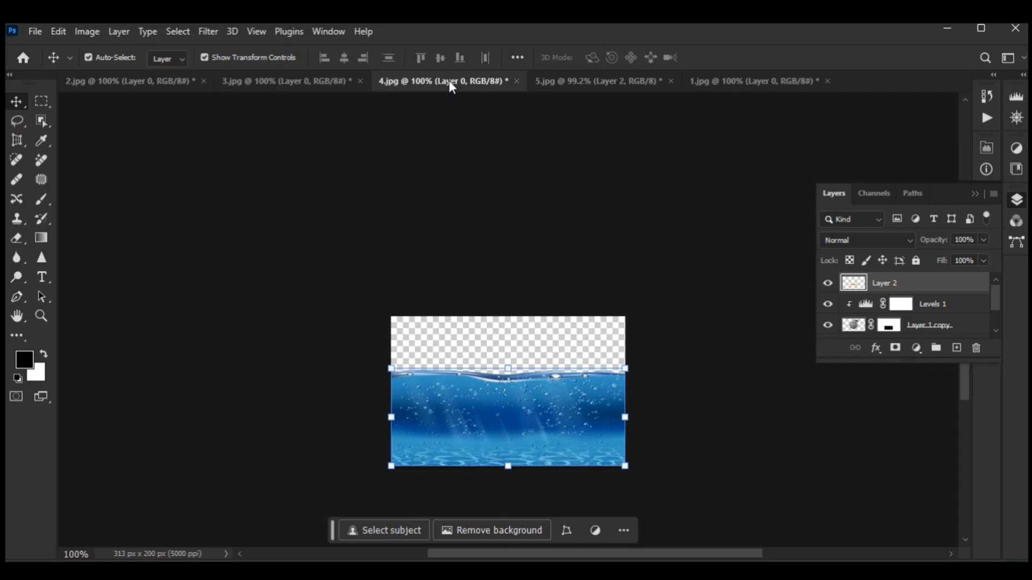
drag(493, 386, 522, 238)
drag(462, 300, 469, 307)
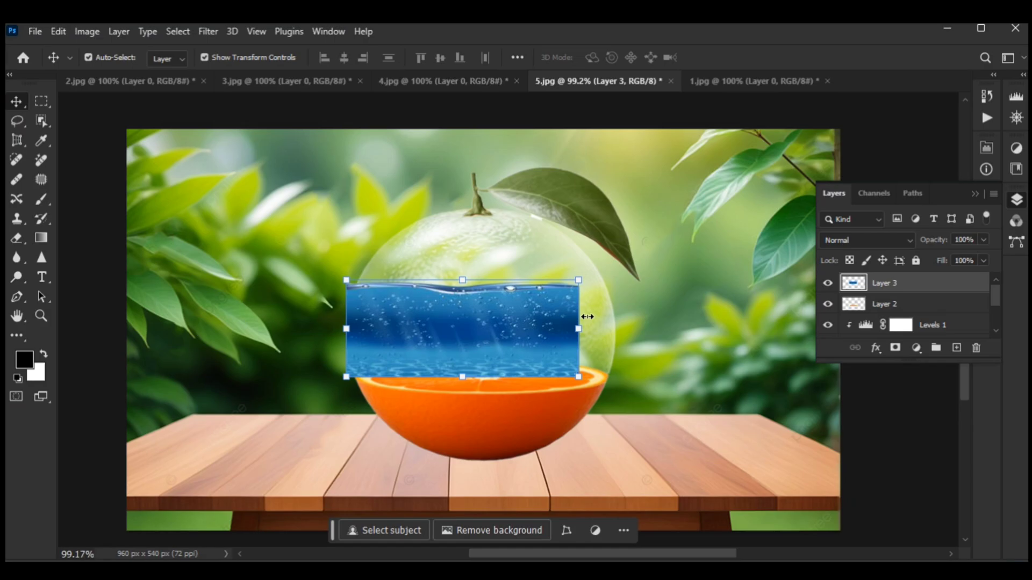
key(ctrl+t)
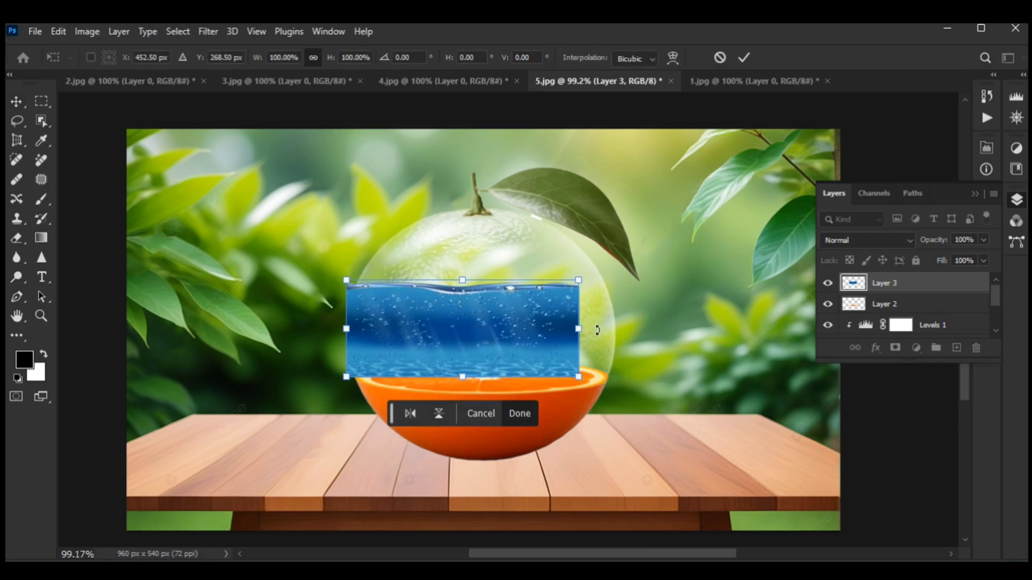
drag(577, 324, 635, 332)
key(Return)
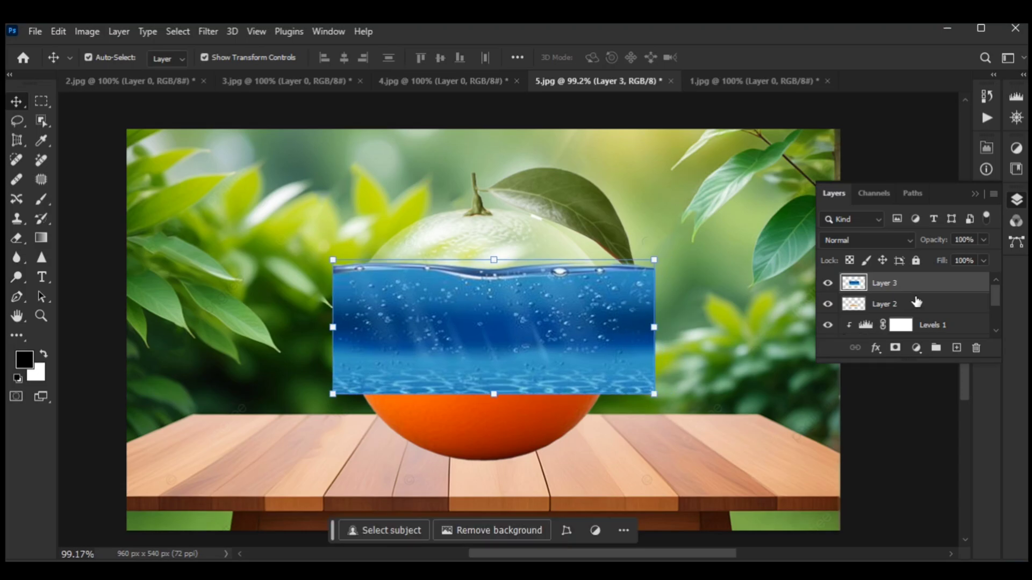
Load Layer 1's outline as a selection and use it to mask the water on Layer 3 to the orange's shape
scroll(917, 302, down, 3)
click(855, 307)
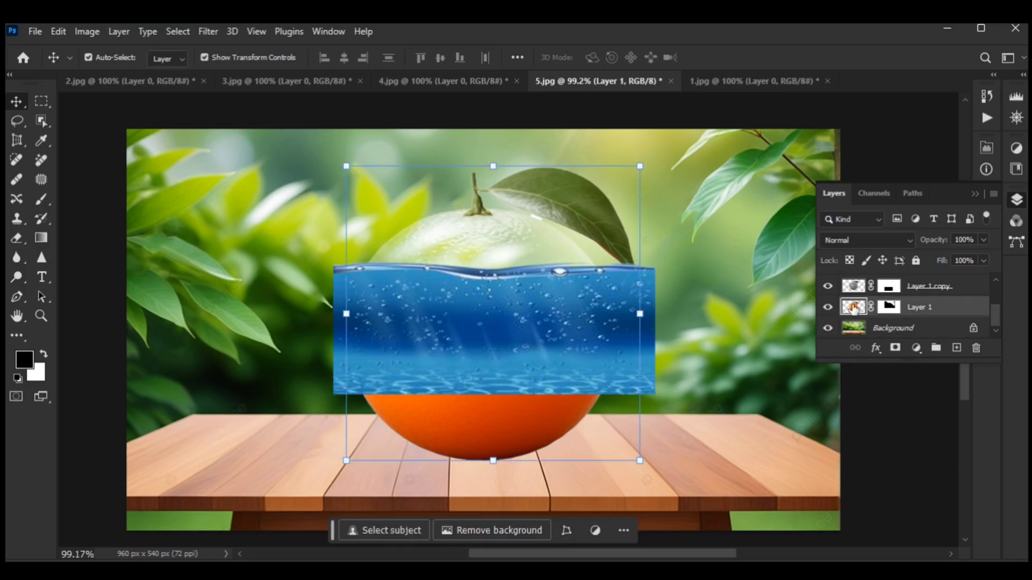
right_click(855, 307)
click(714, 254)
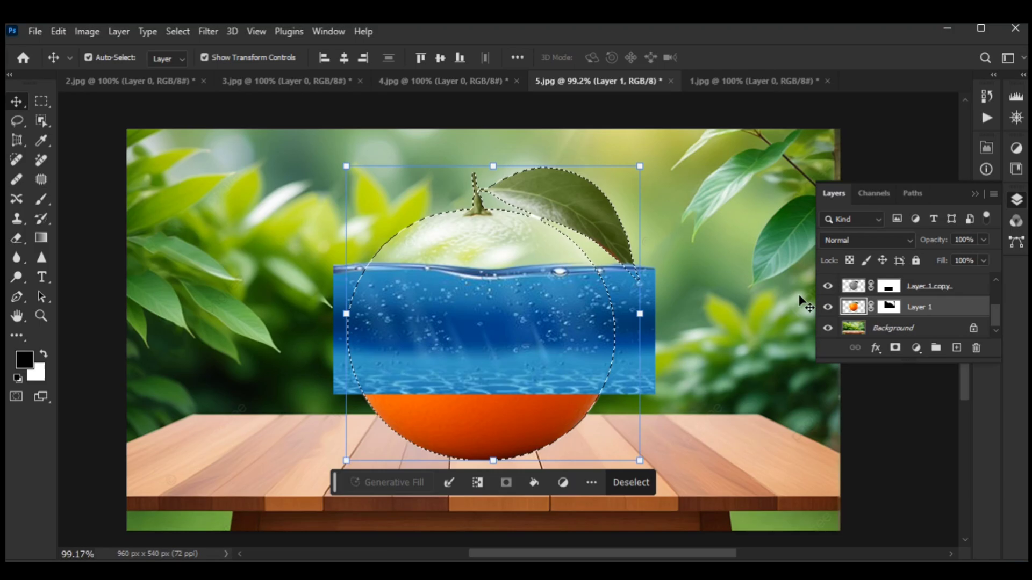
scroll(865, 293, up, 3)
click(871, 285)
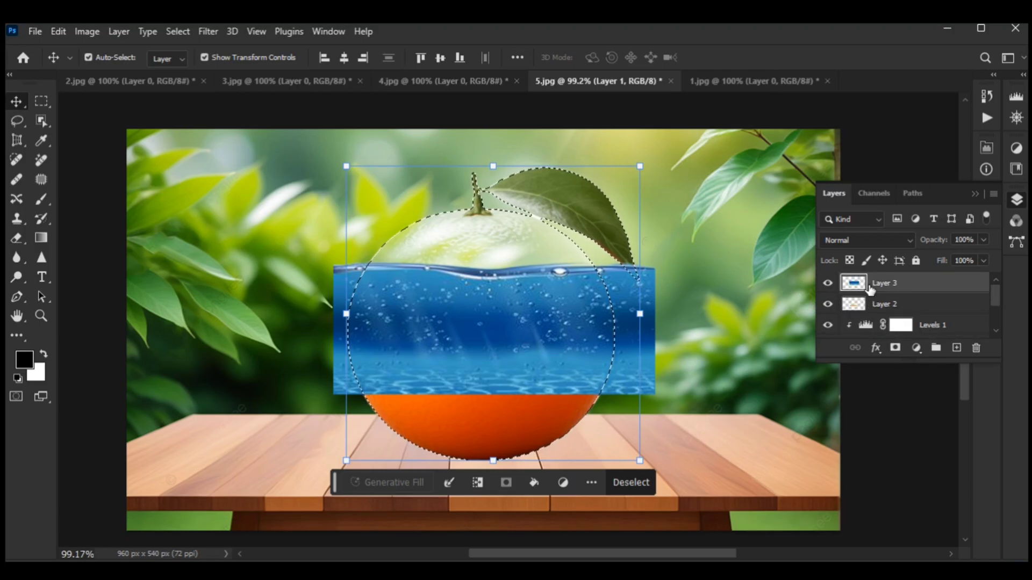
click(895, 349)
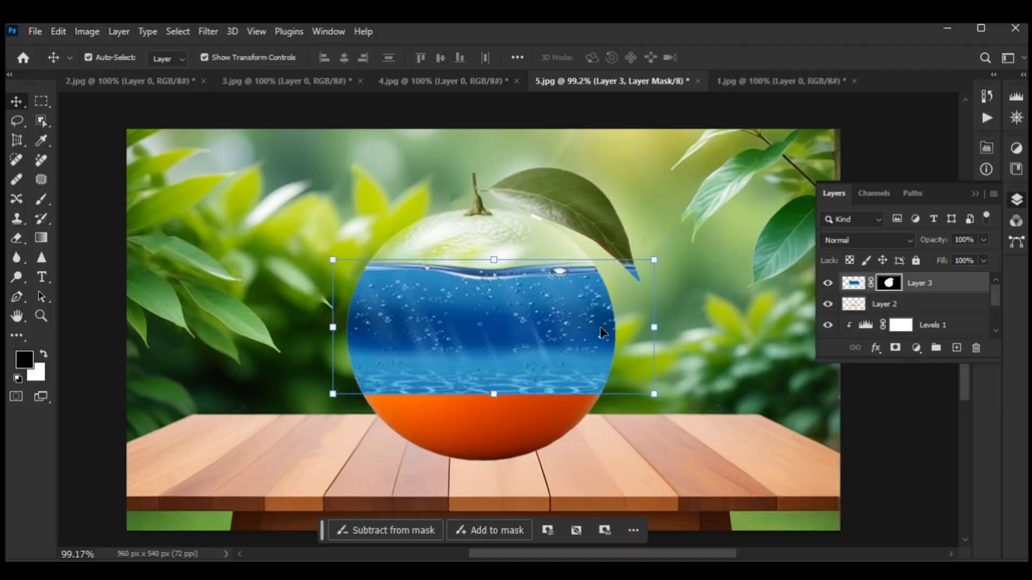
Set Layer 3 to Hard Light and mask the water off the lower orange and leaf tip with a 90 px brush at 35% opacity
click(865, 240)
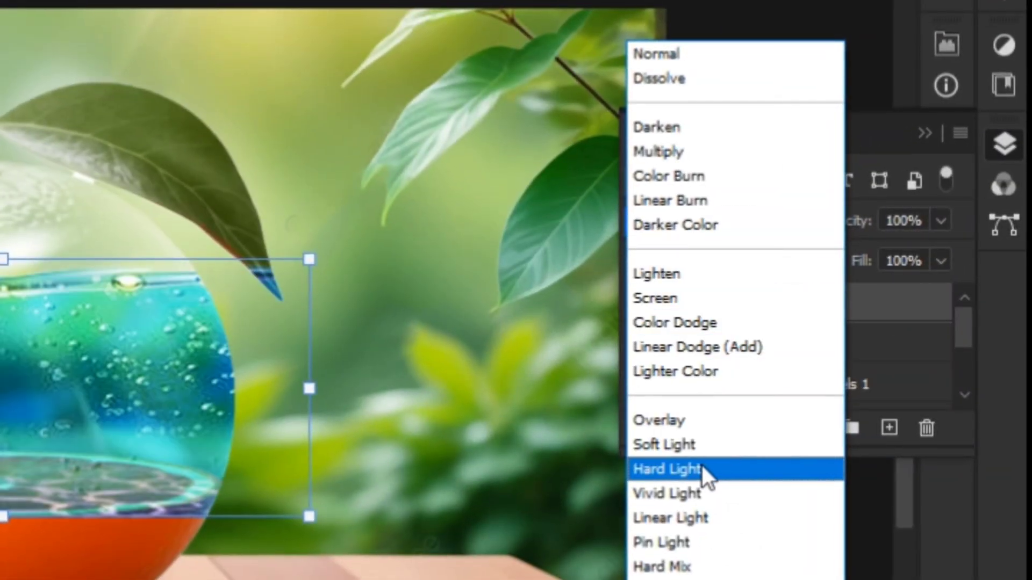
click(702, 469)
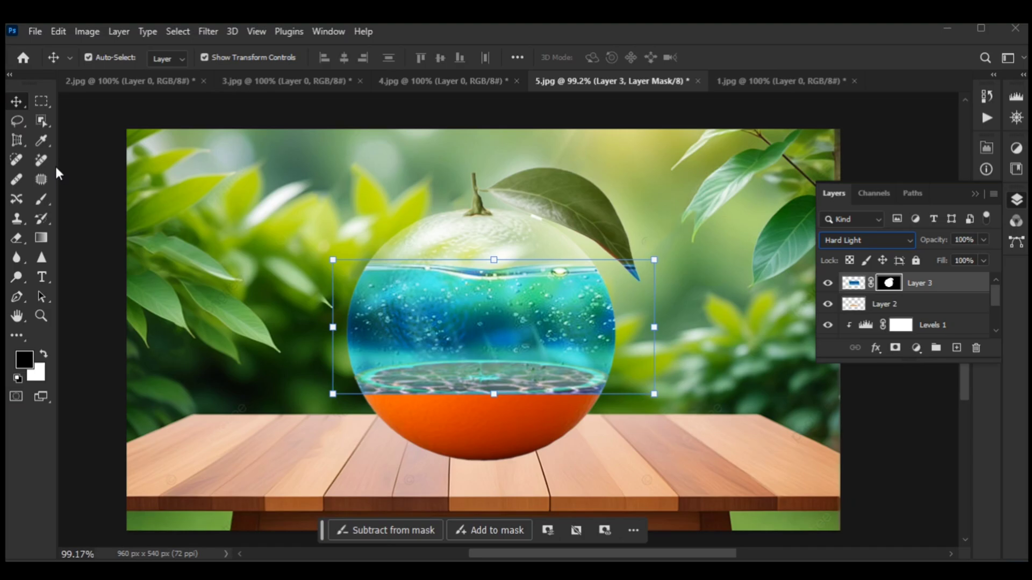
click(42, 199)
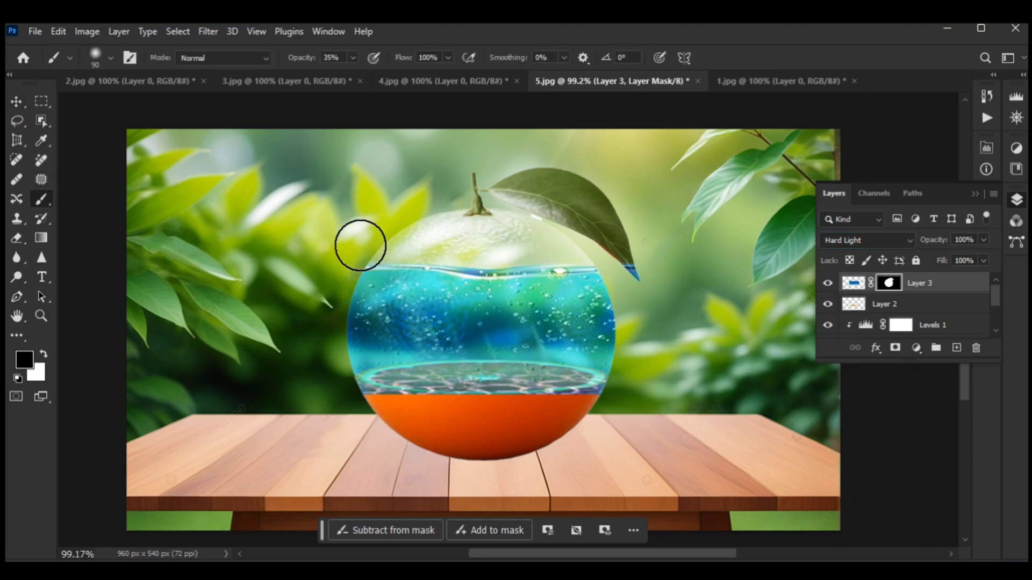
mouse_move(362, 397)
mouse_down()
mouse_move(567, 414)
mouse_move(612, 404)
mouse_move(557, 415)
mouse_move(597, 408)
mouse_move(568, 411)
mouse_move(502, 386)
mouse_move(259, 425)
mouse_move(495, 407)
mouse_move(554, 414)
mouse_up()
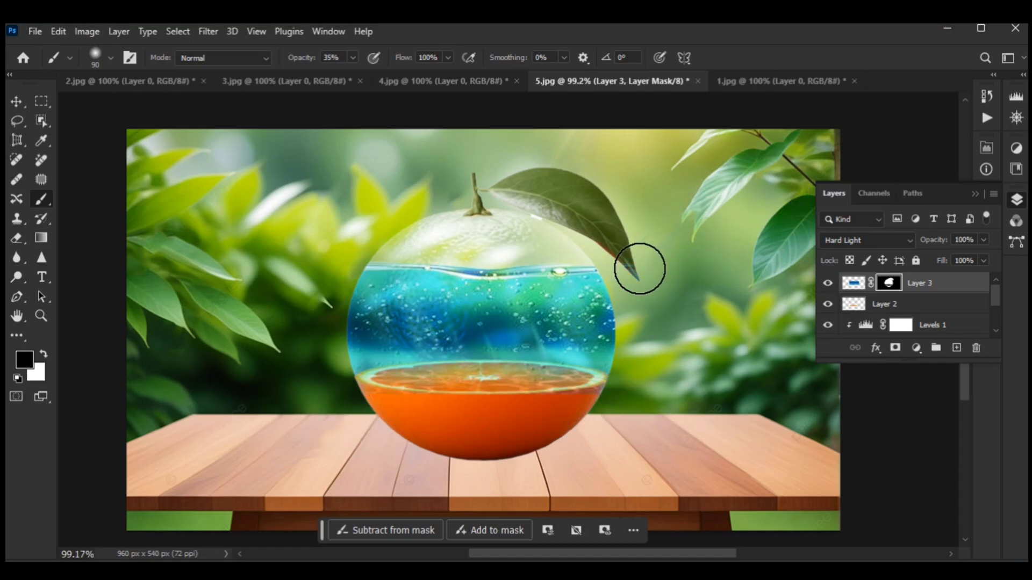
click(16, 101)
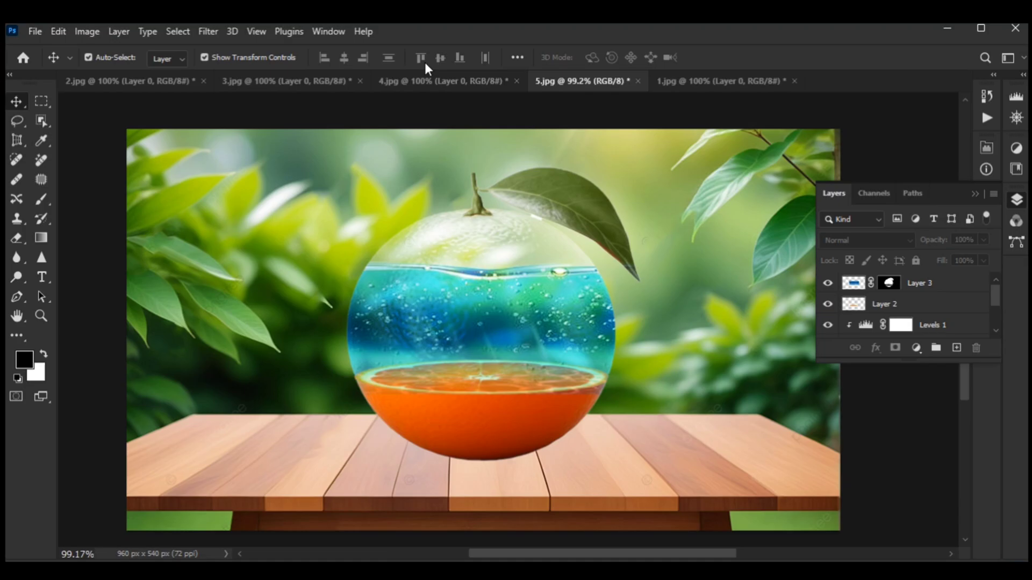
Bring the goldfish from 3.jpg into the 5.jpg scene and place it over the water
click(310, 83)
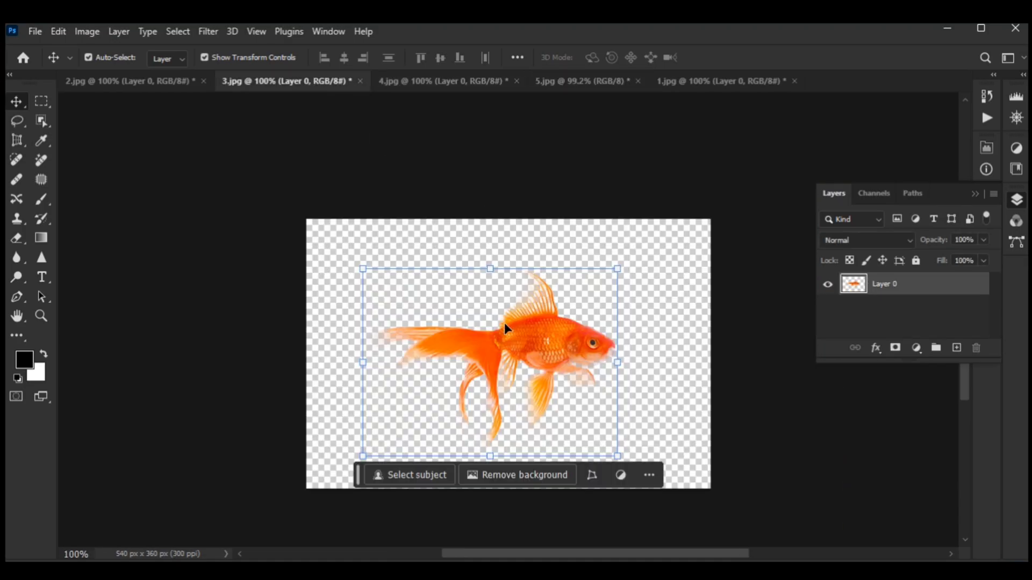
drag(535, 323, 574, 87)
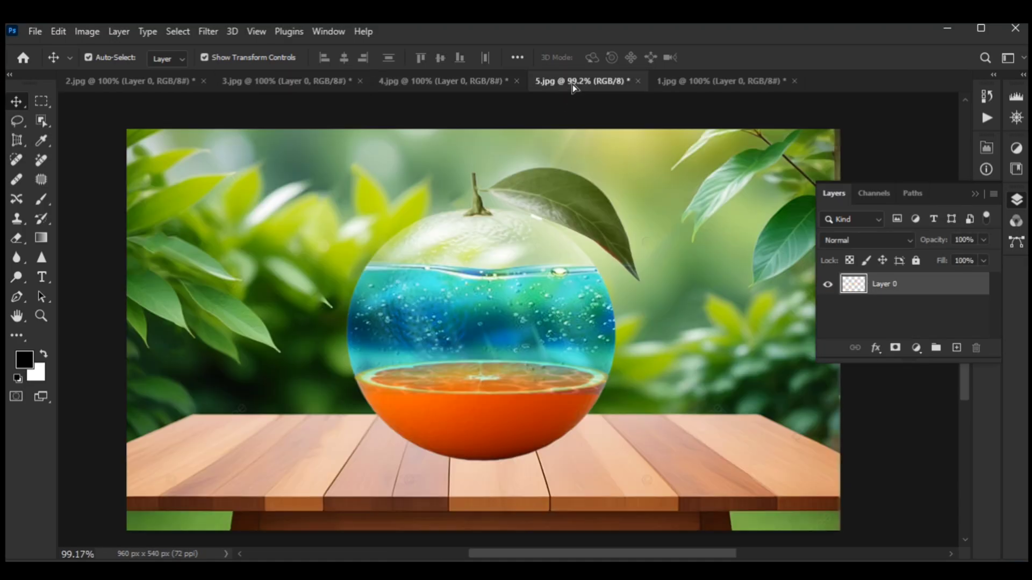
drag(525, 292, 538, 296)
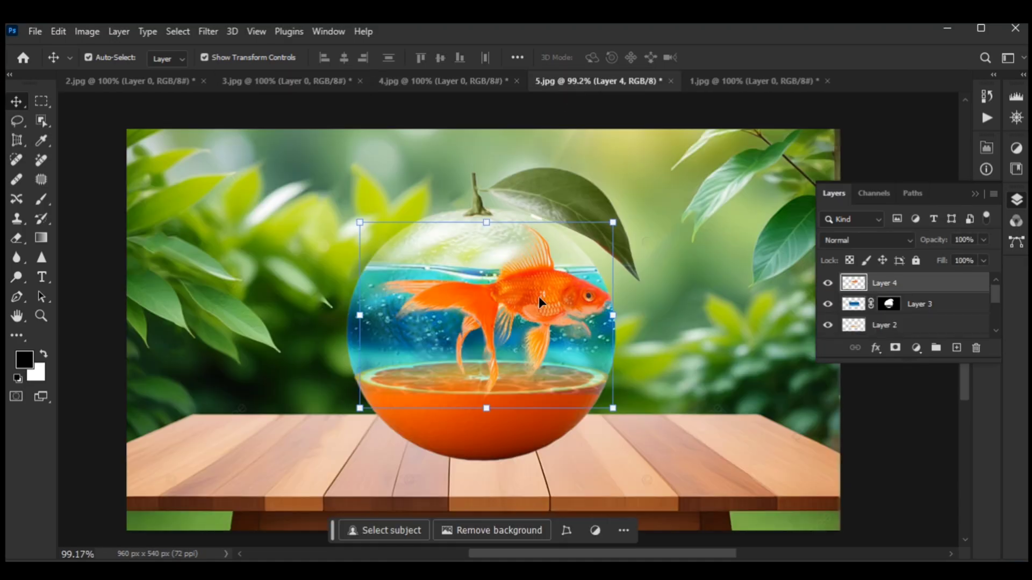
Shrink the goldfish proportionally and position it in the middle of the water inside the orange
click(611, 222)
drag(611, 222, 546, 273)
drag(488, 320, 498, 311)
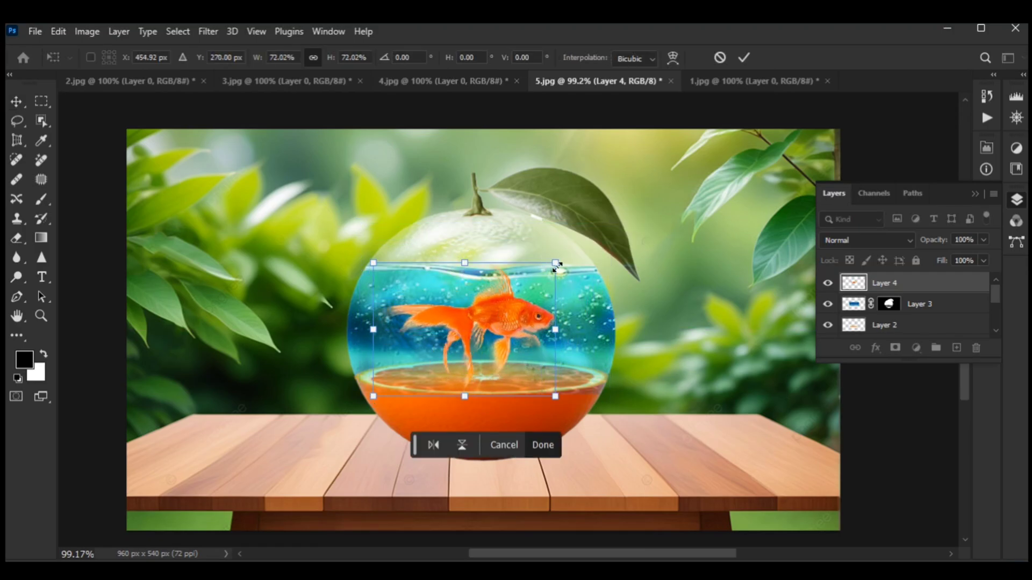
drag(556, 265, 536, 277)
drag(499, 310, 511, 309)
key(Return)
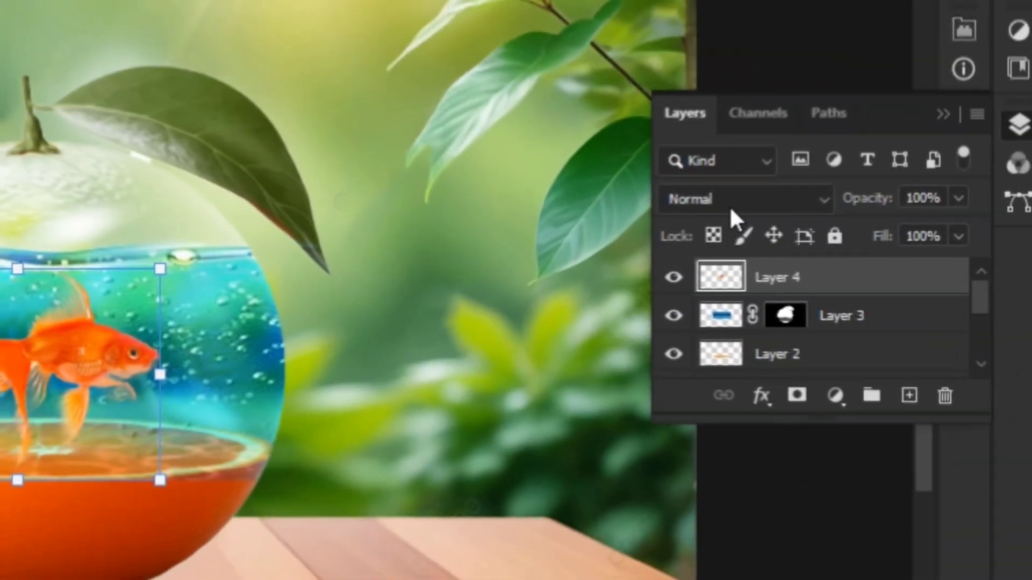
Set the goldfish layer's blend mode to Hard Light
click(860, 244)
click(856, 263)
click(727, 199)
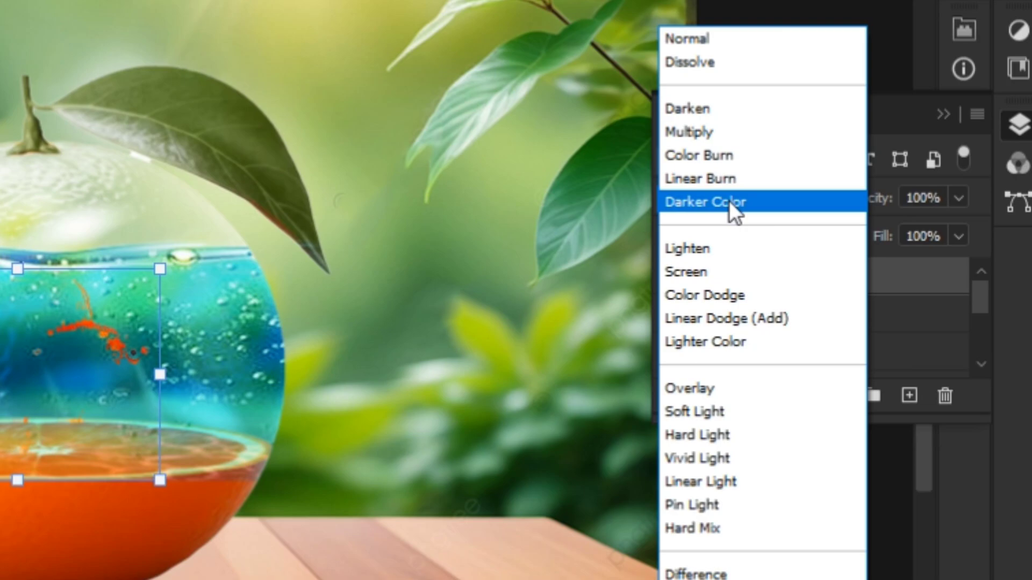
click(746, 439)
click(538, 545)
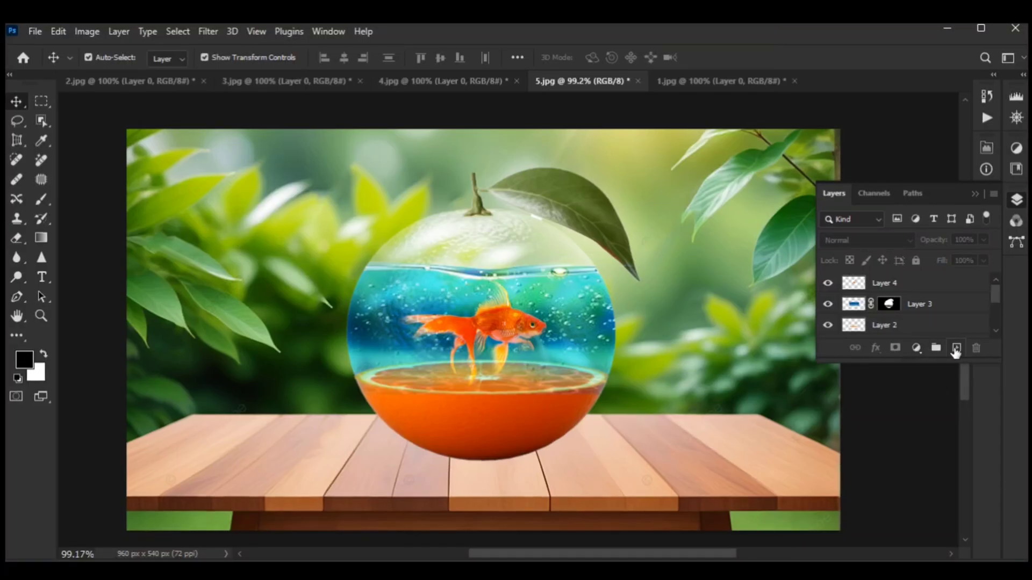
Paint a soft black spot over the orange on a new top layer with a 400 px brush at 100% opacity
click(956, 348)
click(955, 348)
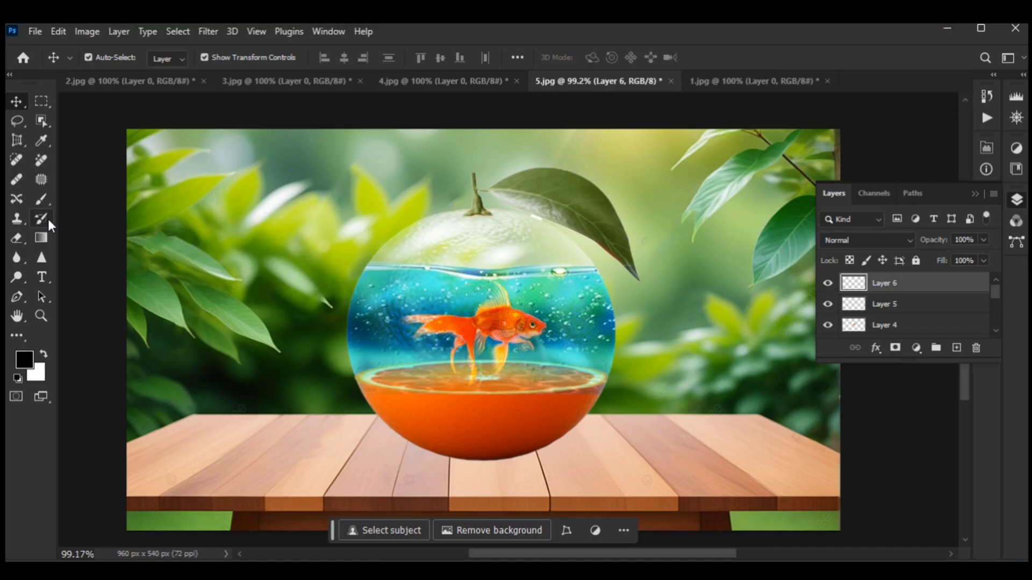
click(41, 201)
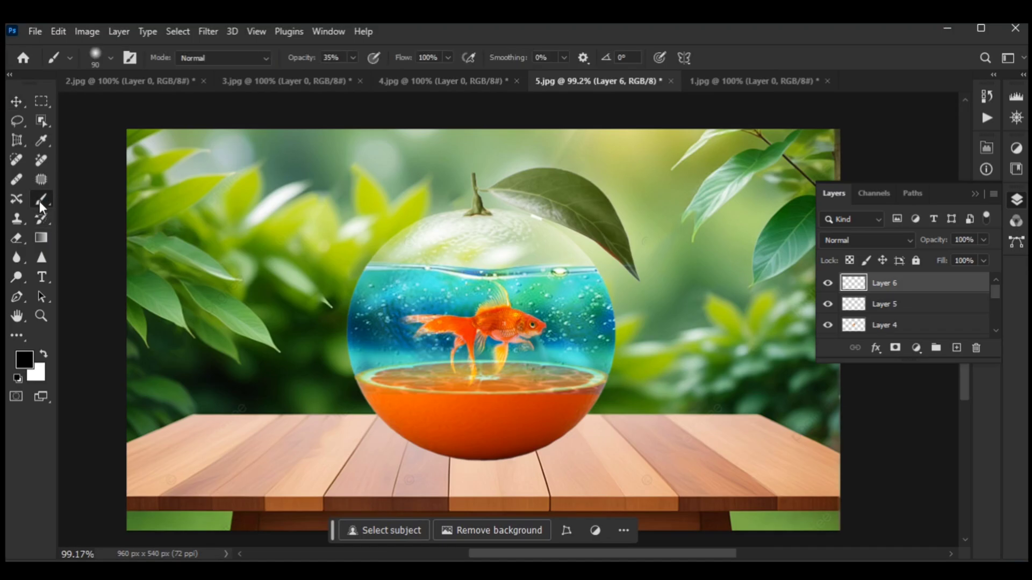
click(353, 57)
drag(359, 76, 400, 75)
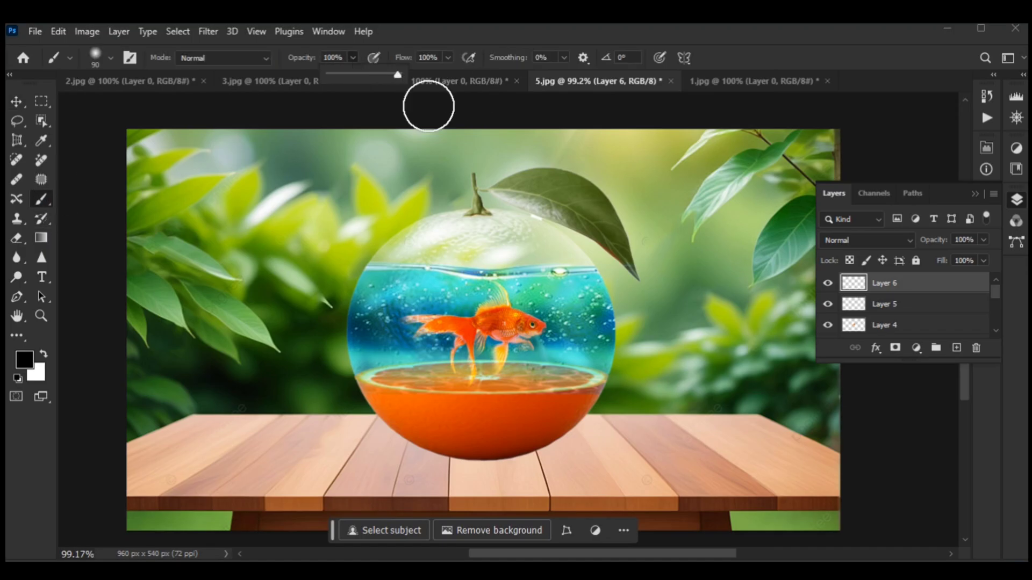
click(272, 175)
key(bracketright)
key(bracketright)
key(bracketright)
key(bracketright)
key(bracketright)
key(bracketright)
key(bracketright)
key(bracketright)
key(bracketright)
key(bracketright)
key(bracketleft)
key(bracketleft)
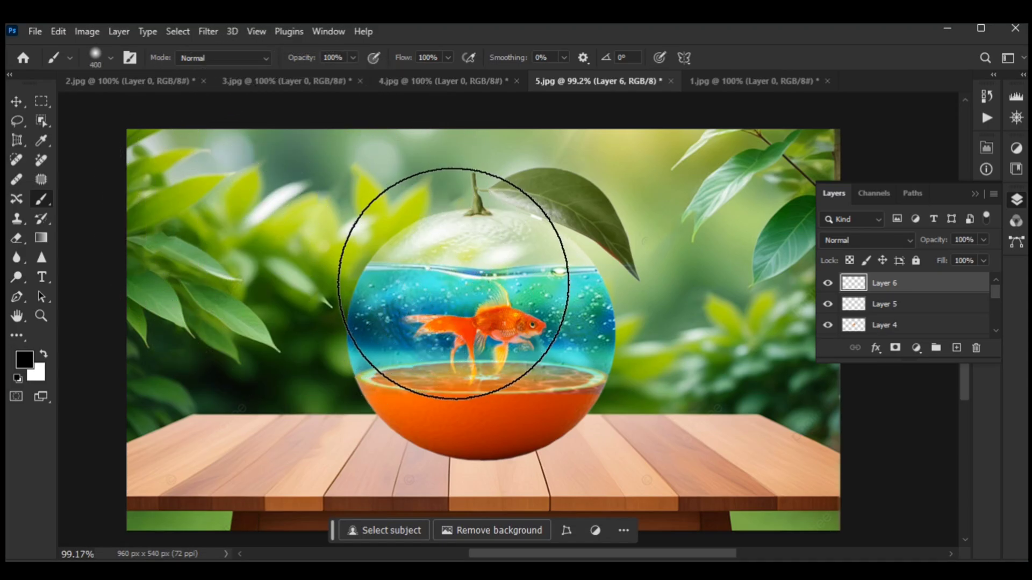
drag(453, 284, 454, 270)
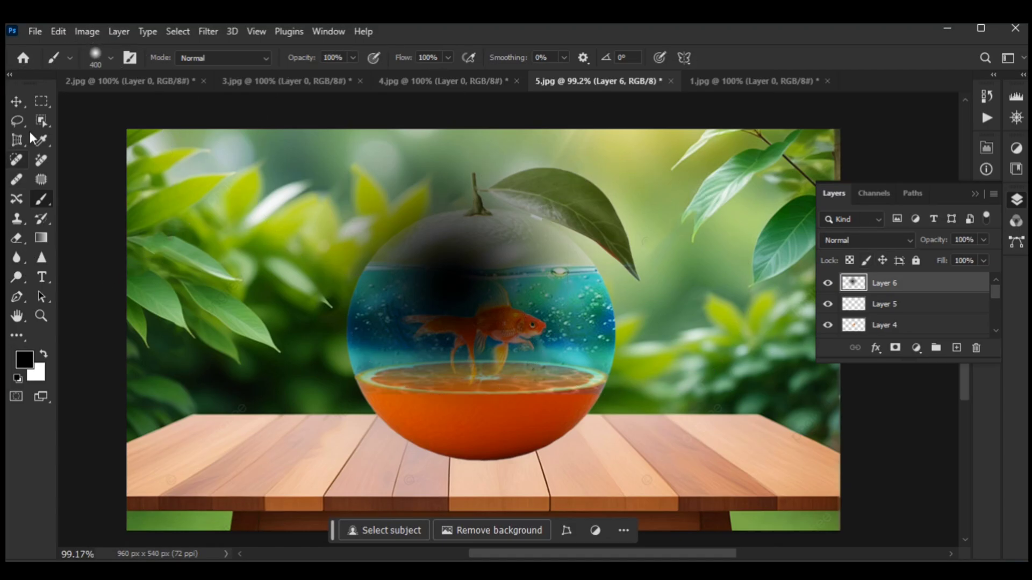
Flatten the black spot to 13.56% height and nudge it beneath the orange as a contact shadow on the table
click(17, 102)
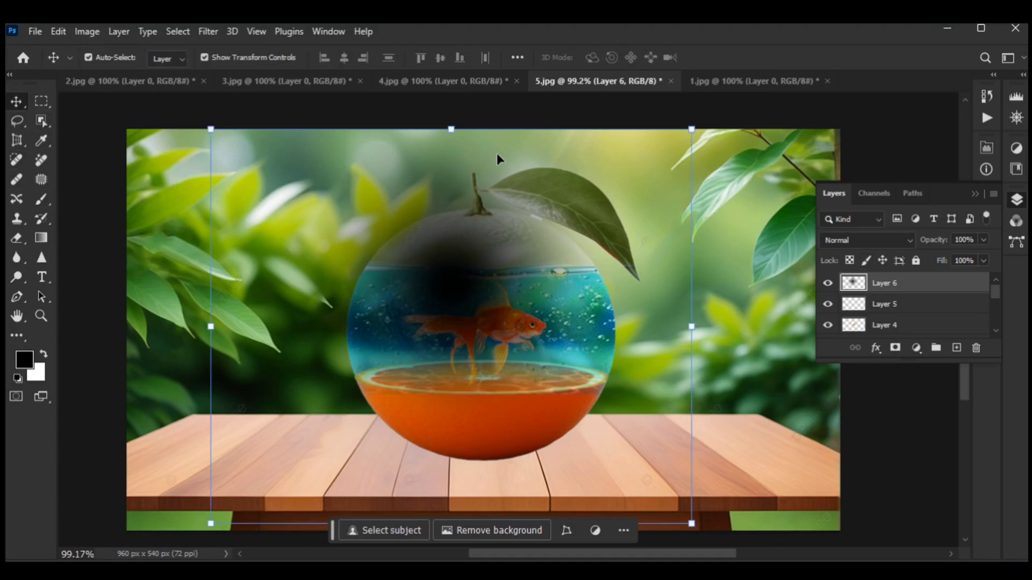
drag(446, 127, 516, 469)
key(Up)
key(Up)
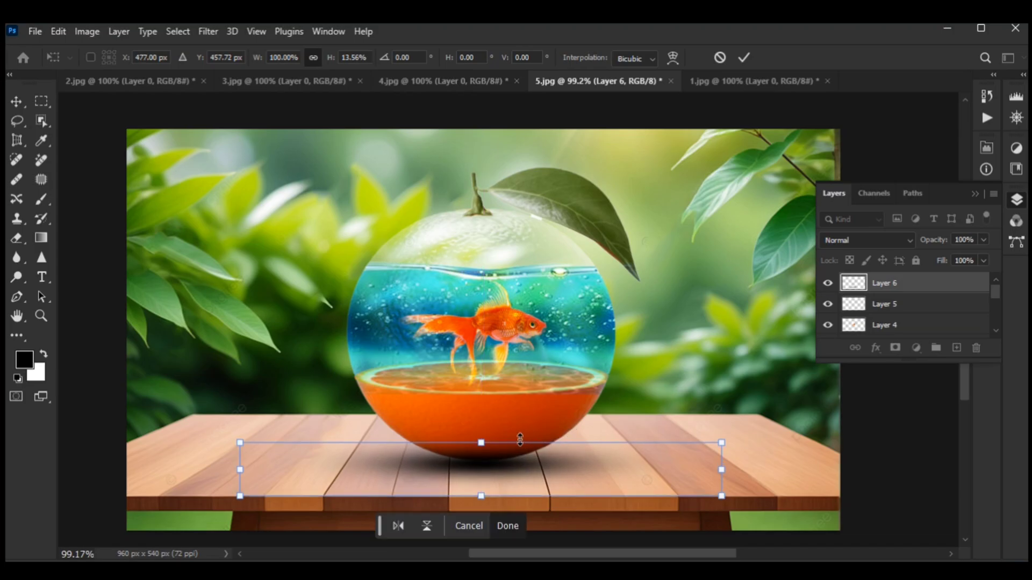
key(Left)
key(Left)
key(Up)
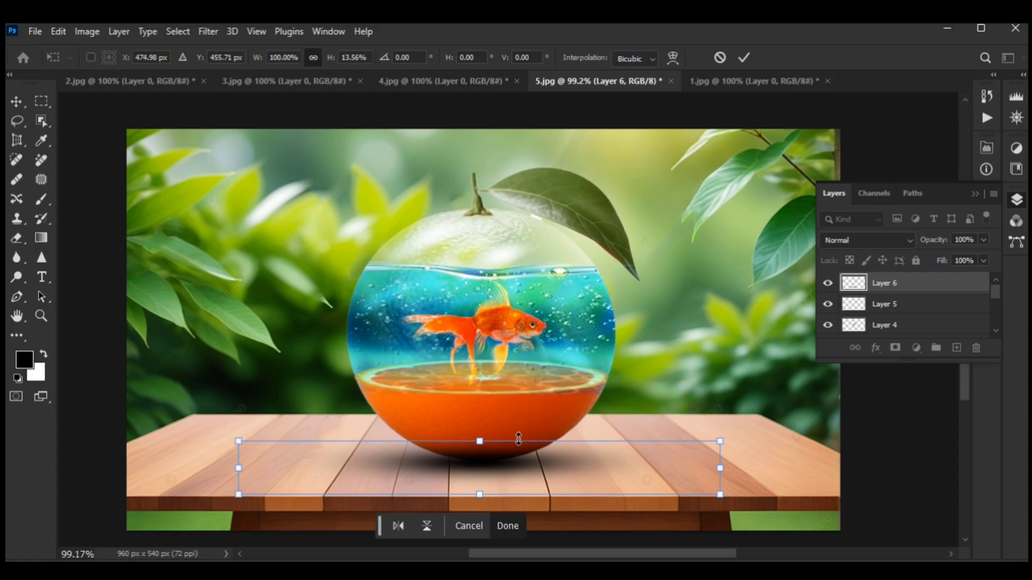
key(Return)
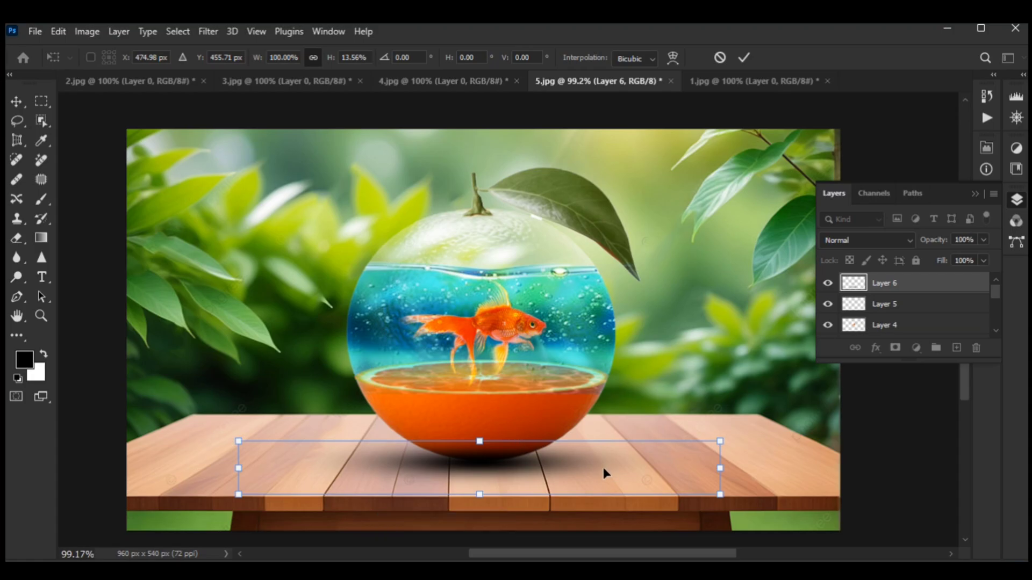
click(725, 362)
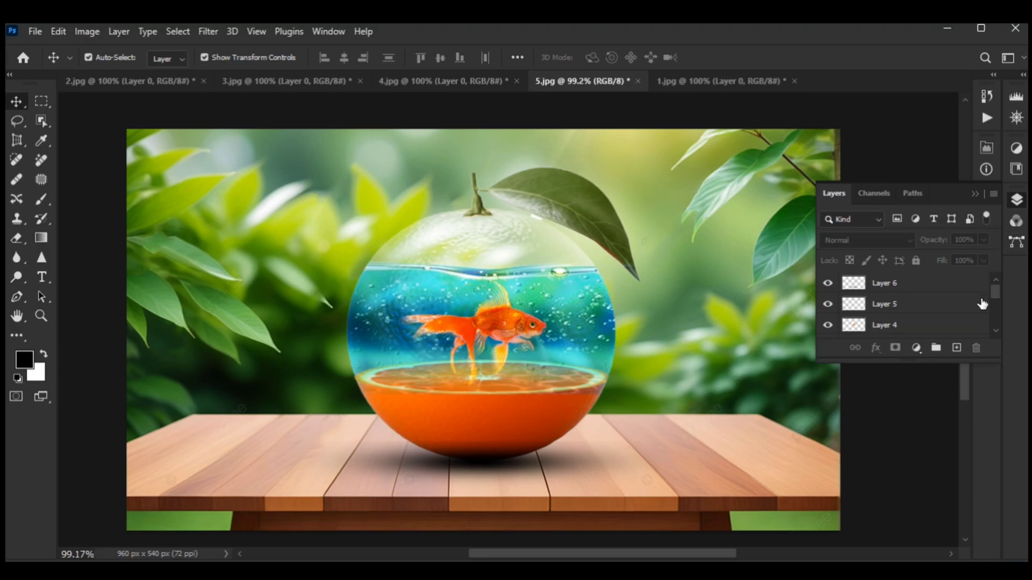
Collapse the layer list and examine the finished composite up close
click(974, 193)
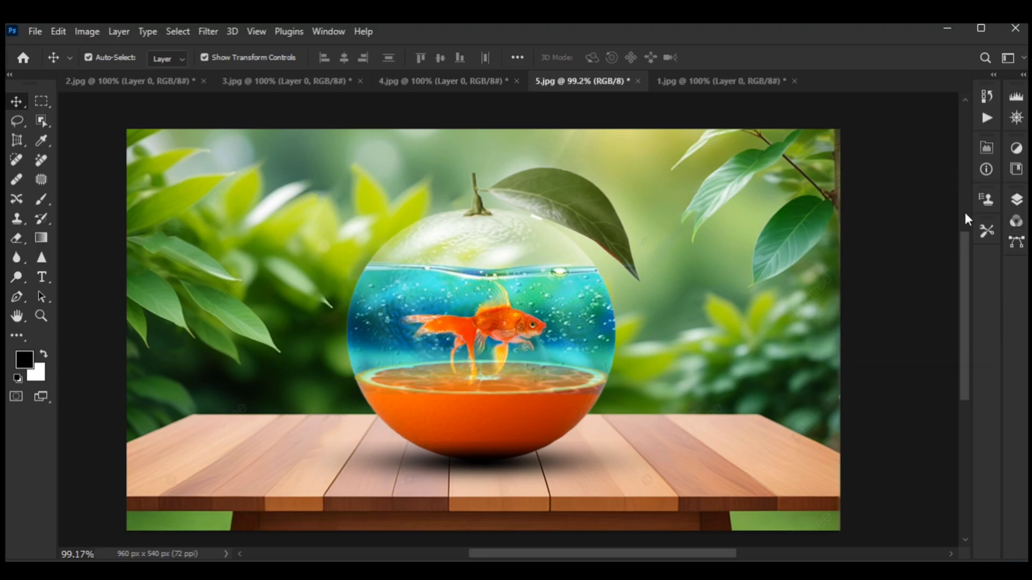
scroll(698, 309, up, 2)
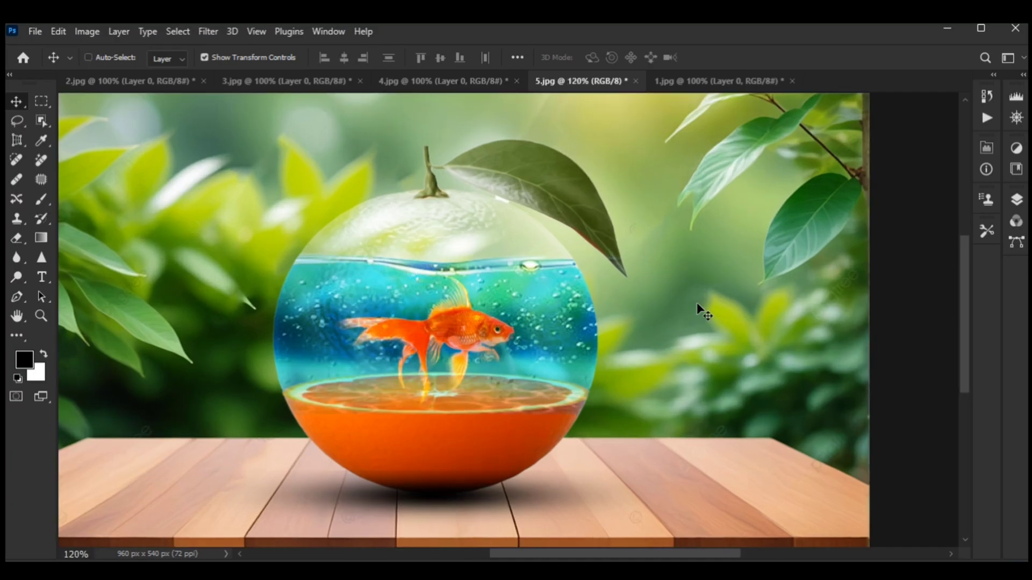